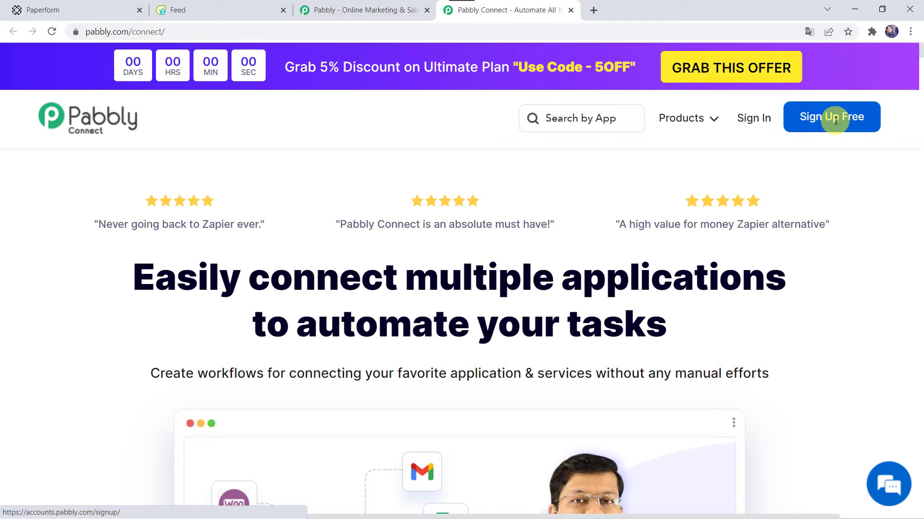
Step: Sign in and launch Pabbly Connect from the All Apps page with Access Now
click(753, 120)
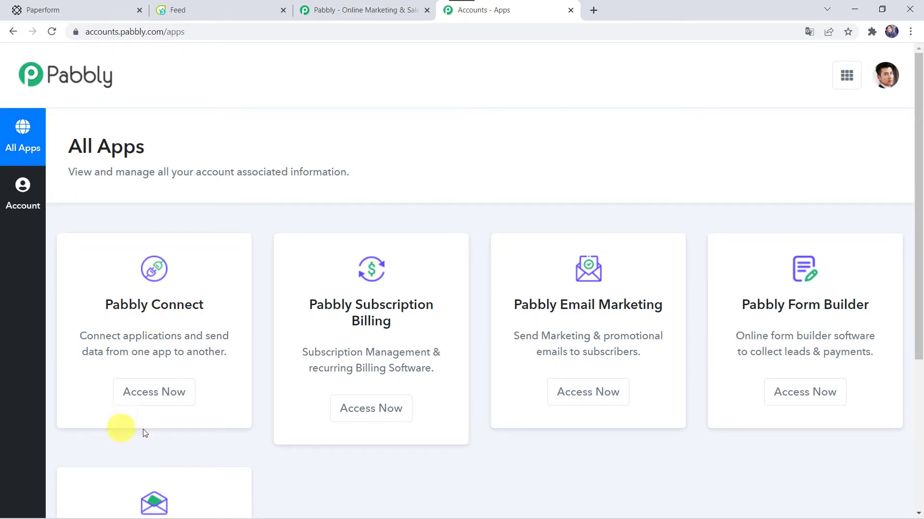
click(159, 399)
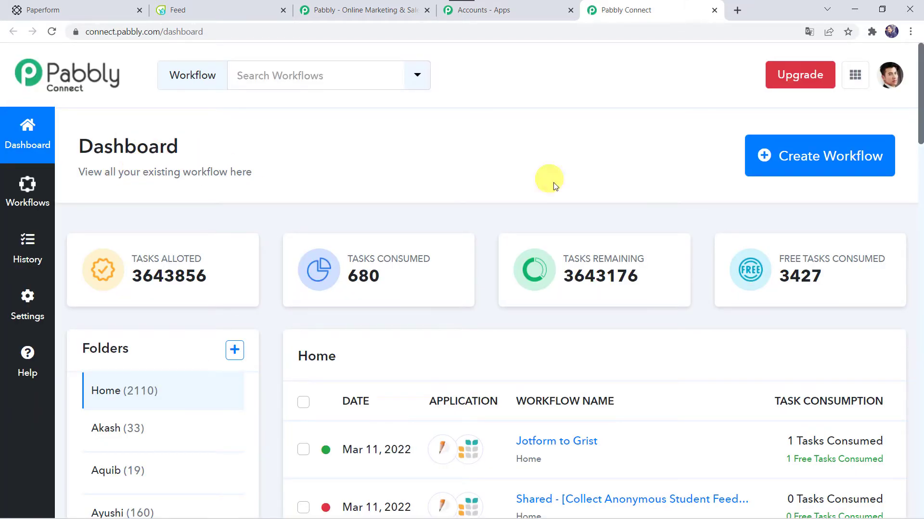
scroll(567, 446, down, 6)
scroll(567, 447, up, 6)
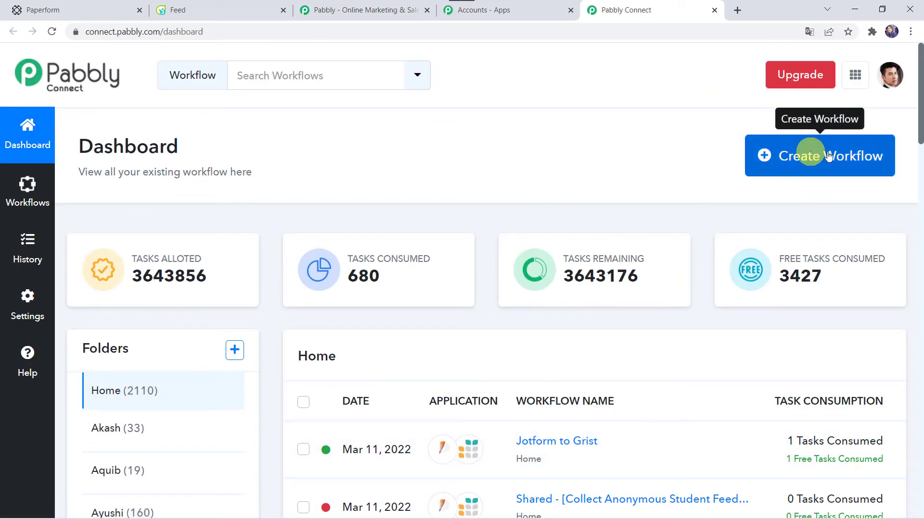
Step: Create a workflow named 'Collect Leads from Paperform and Add to Flowlu CRM'
click(810, 160)
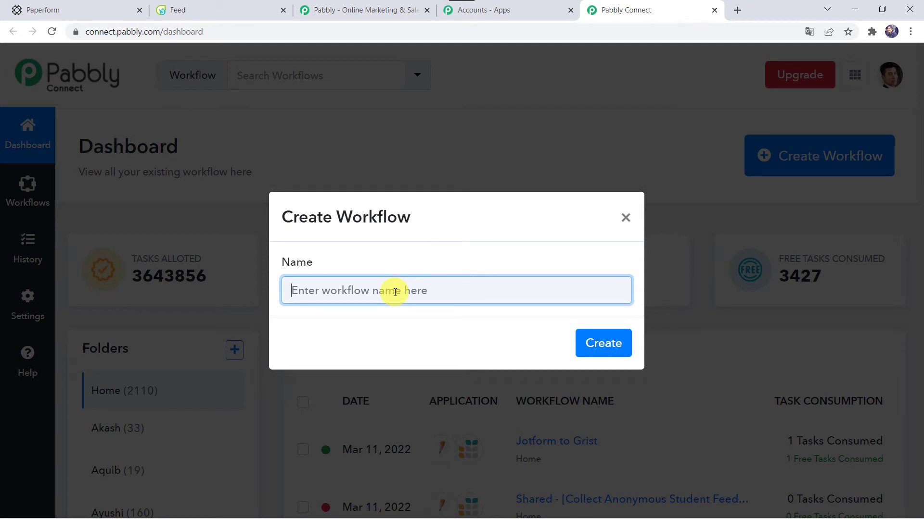
text(Collect Leads from Paperform and Add to Flowlu CRM)
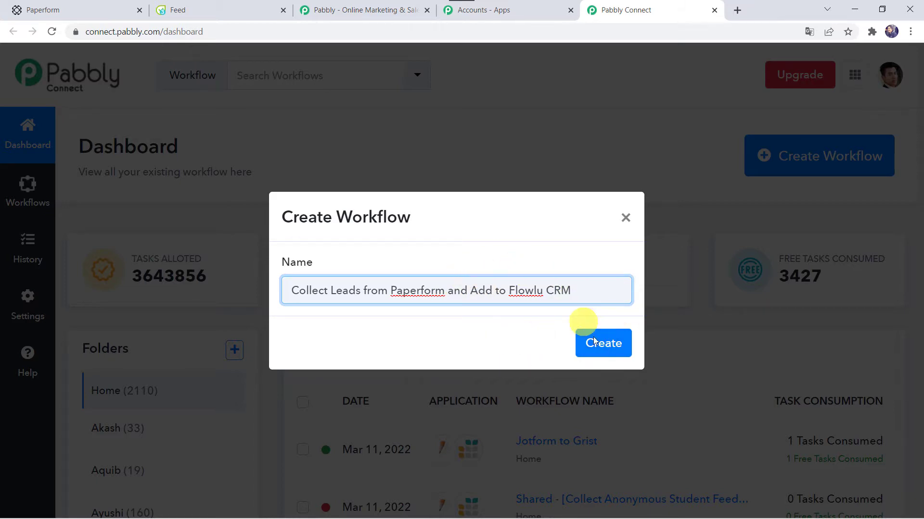
click(611, 352)
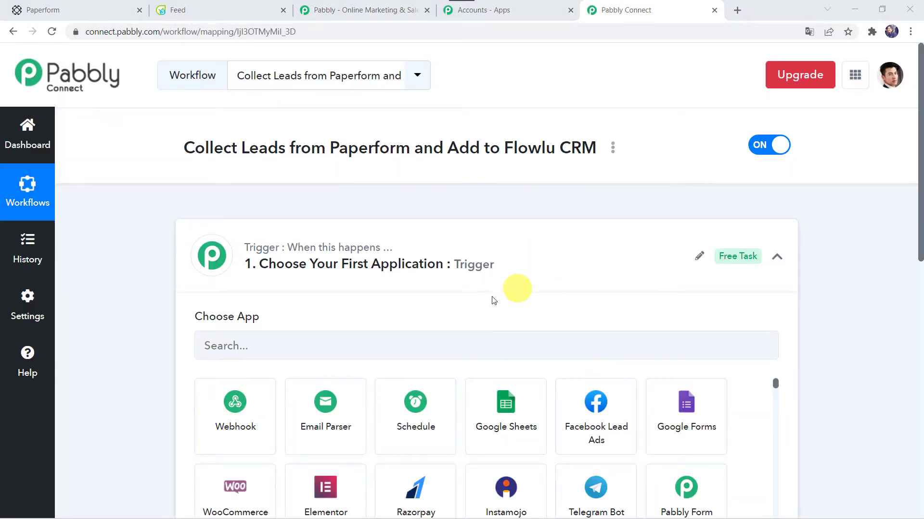
Step: Choose PaperForm as the workflow's trigger app
click(503, 272)
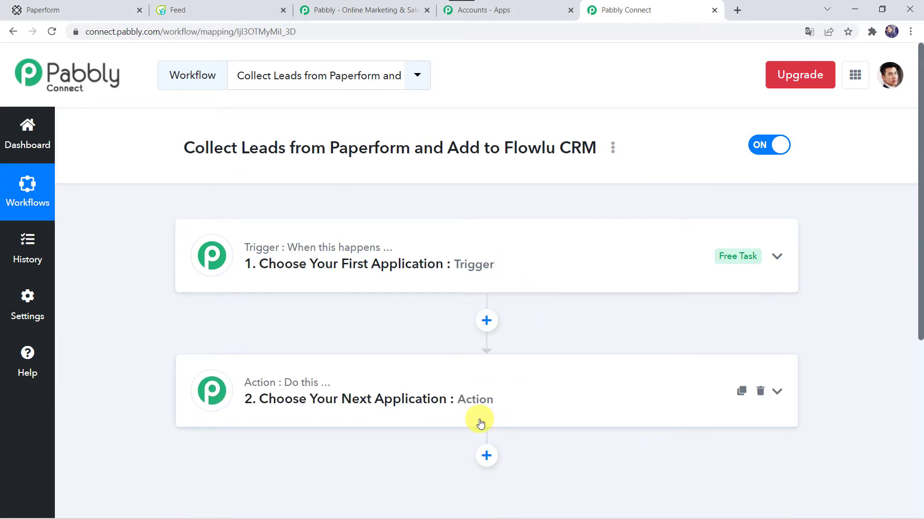
click(487, 272)
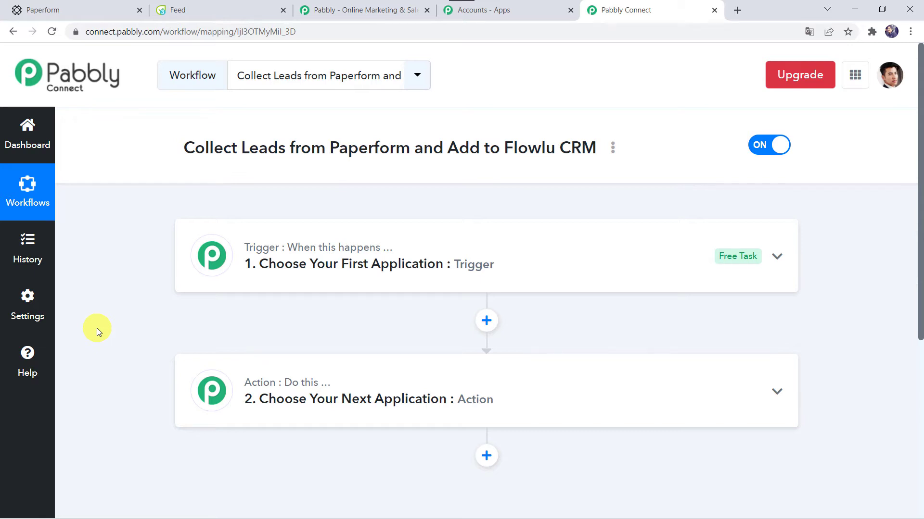
click(509, 253)
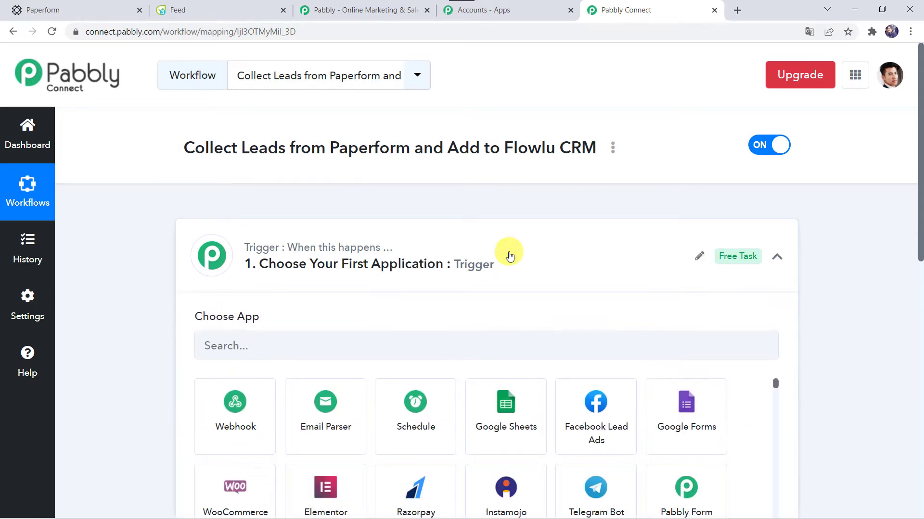
scroll(509, 253, down, 2)
click(376, 250)
text(Paper)
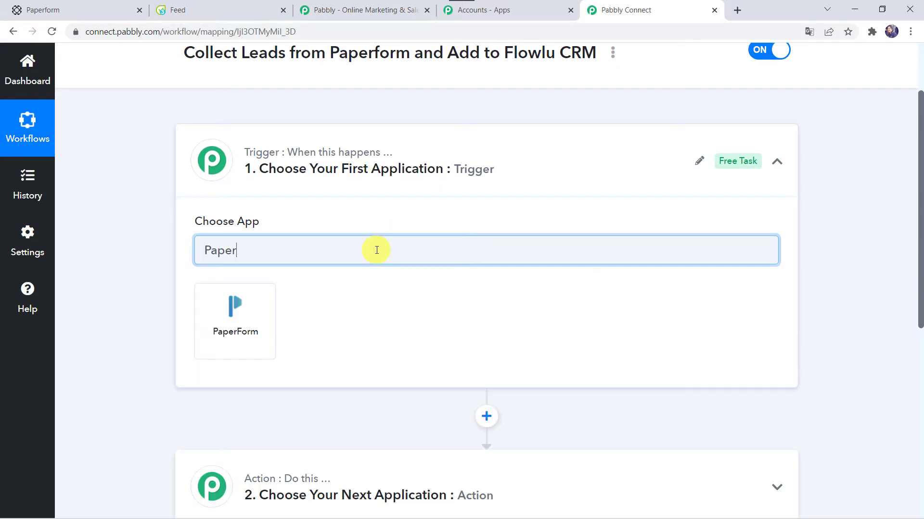
click(250, 331)
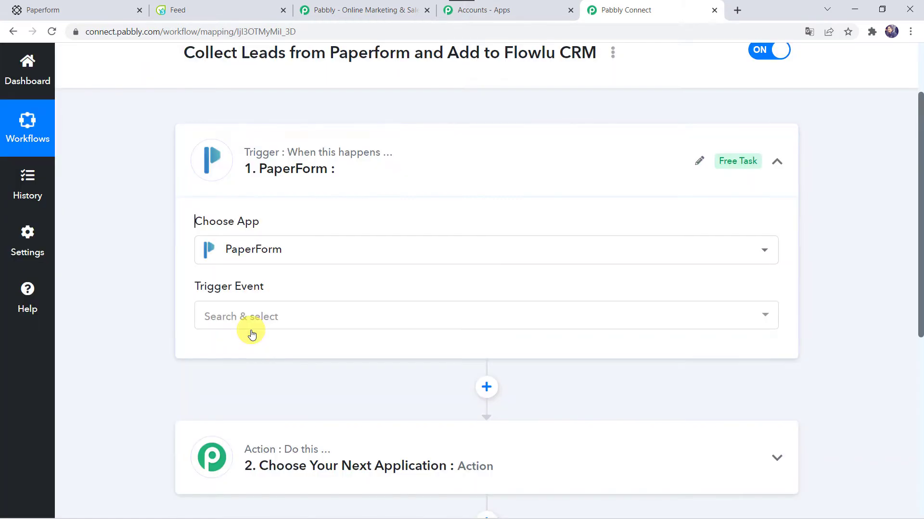
Step: Set the trigger event to New Form Submission and copy the webhook URL
click(251, 320)
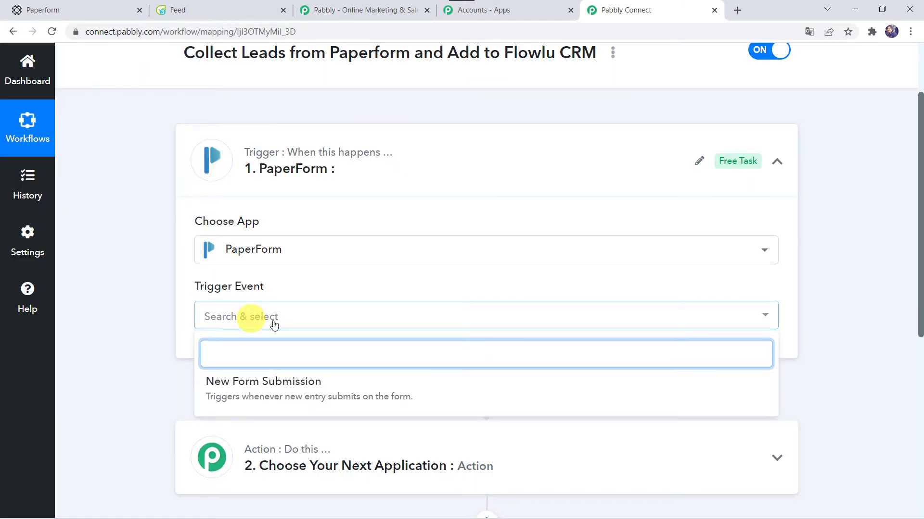
click(274, 385)
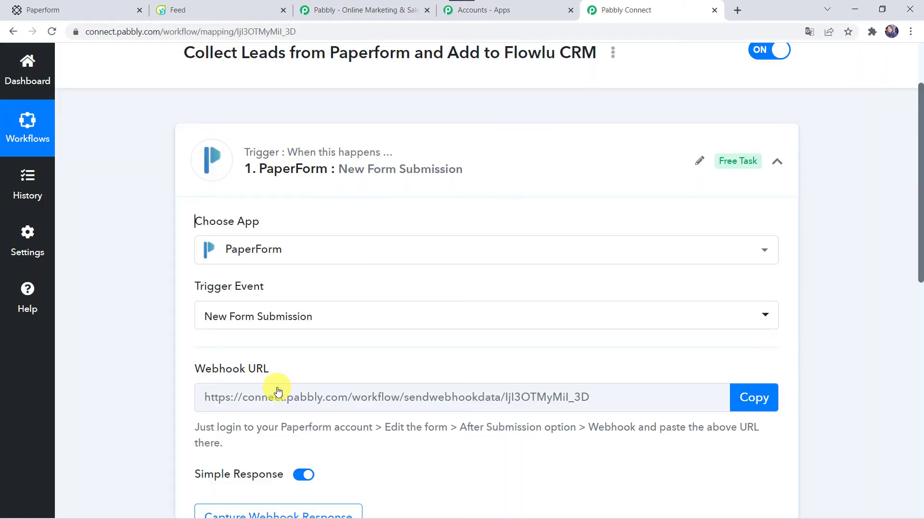
scroll(278, 392, down, 2)
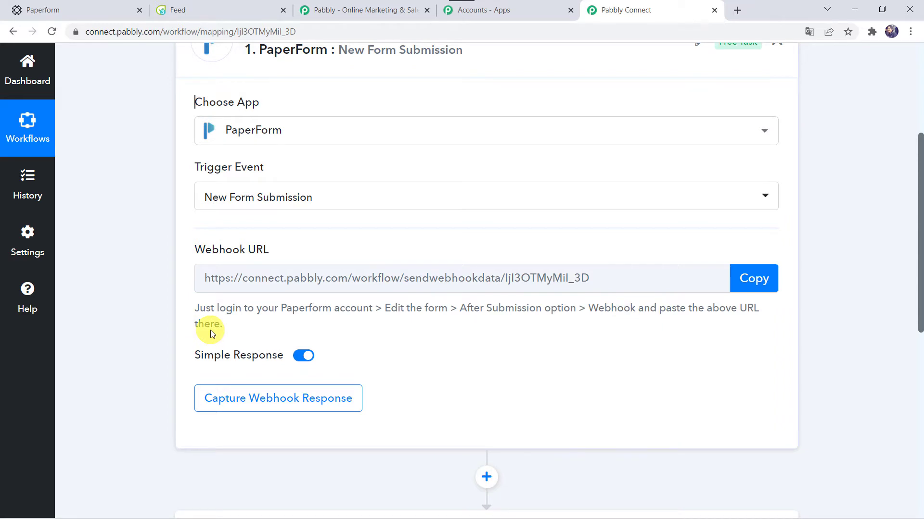
click(756, 278)
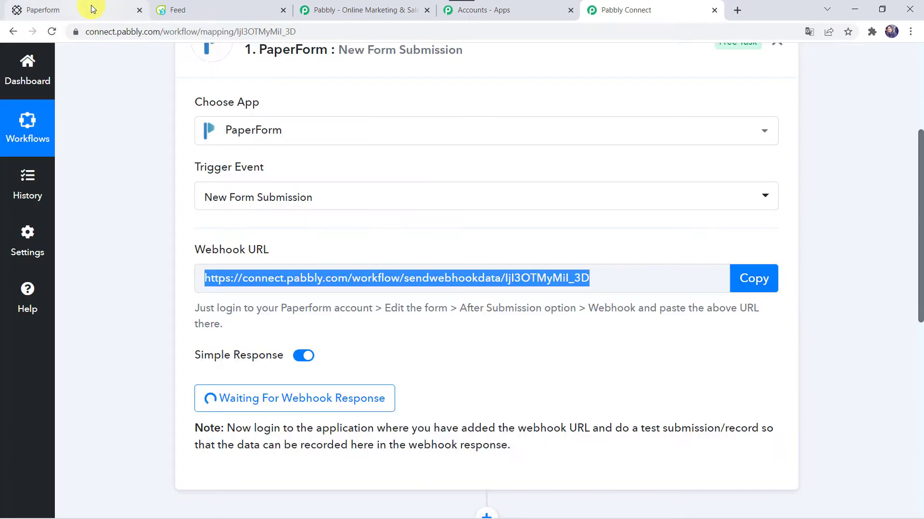
Step: Open the Registration Form's After Submission Integrations & Webhooks settings in Paperform
click(89, 8)
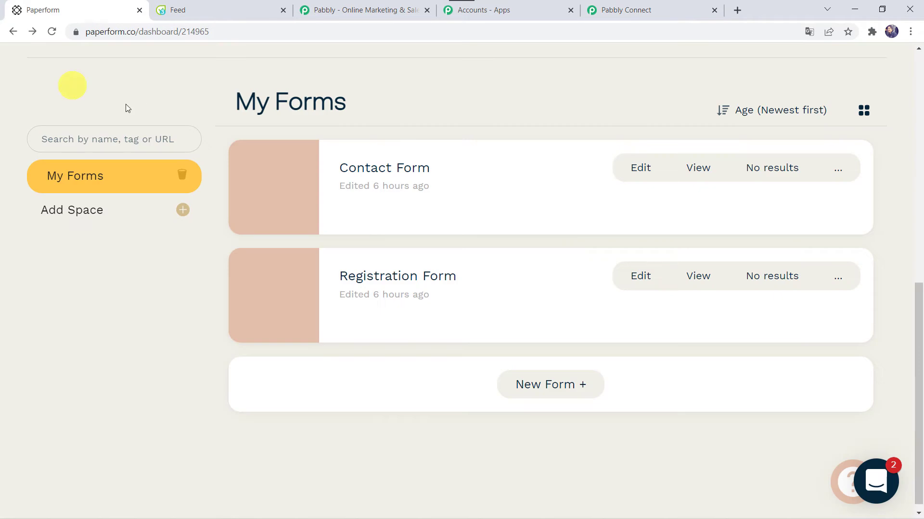
scroll(120, 109, up, 8)
scroll(120, 110, down, 9)
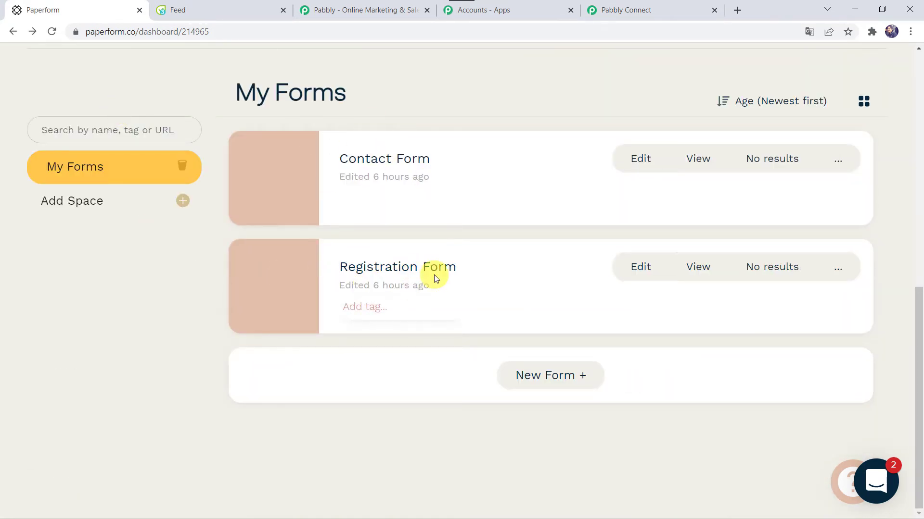
click(640, 268)
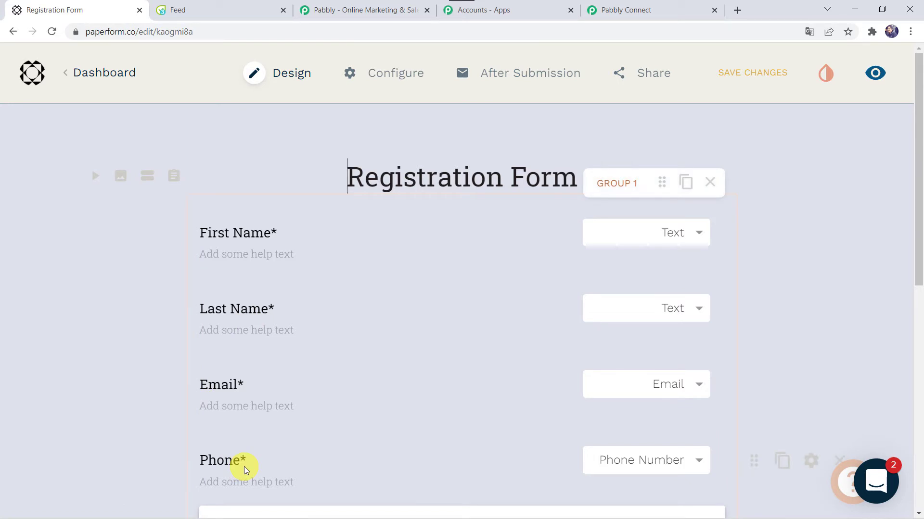
mouse_move(498, 83)
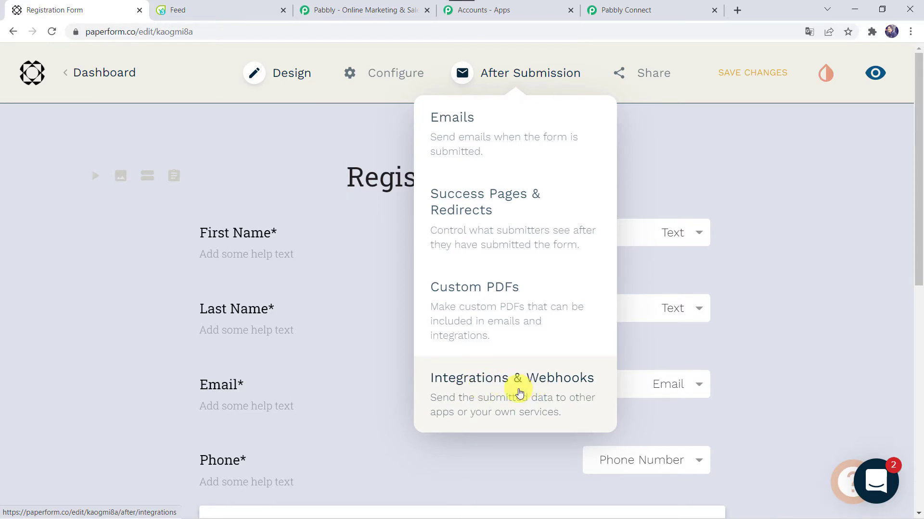
click(520, 393)
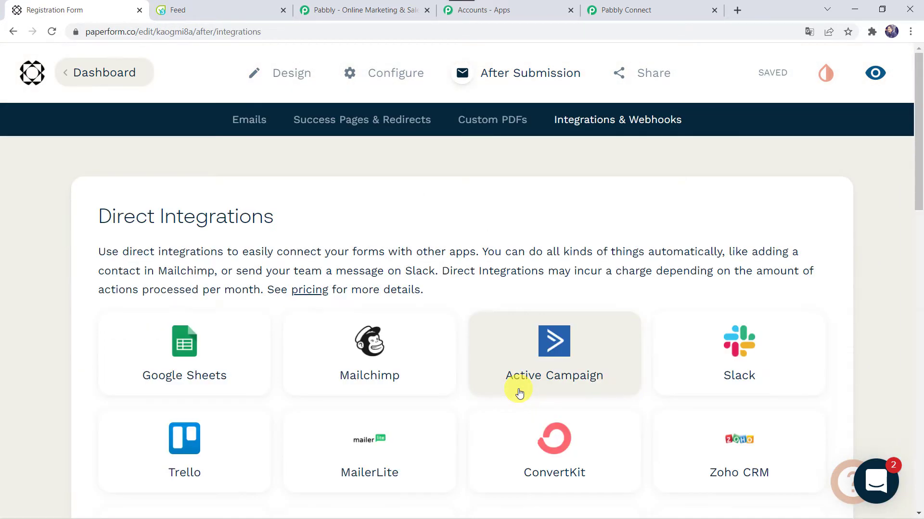
Step: Paste the Pabbly URL into Webhooks and add it to the form
scroll(520, 393, down, 15)
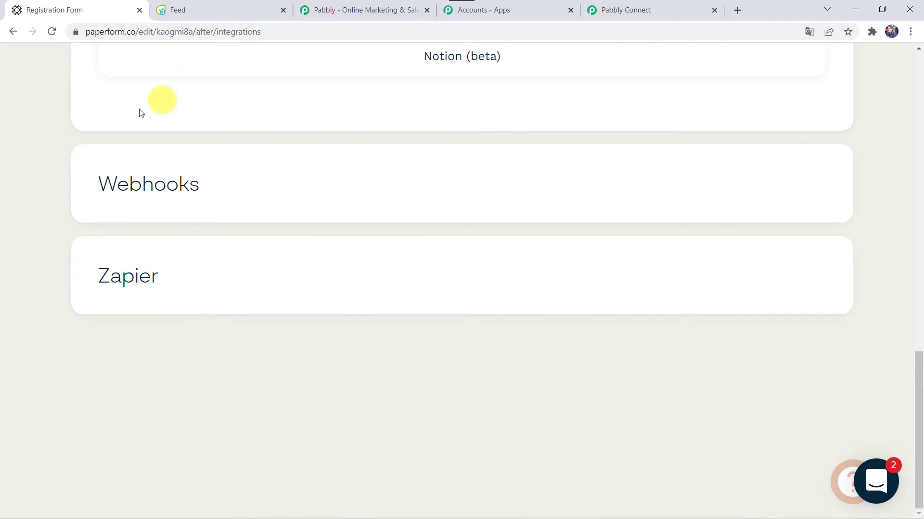
click(281, 199)
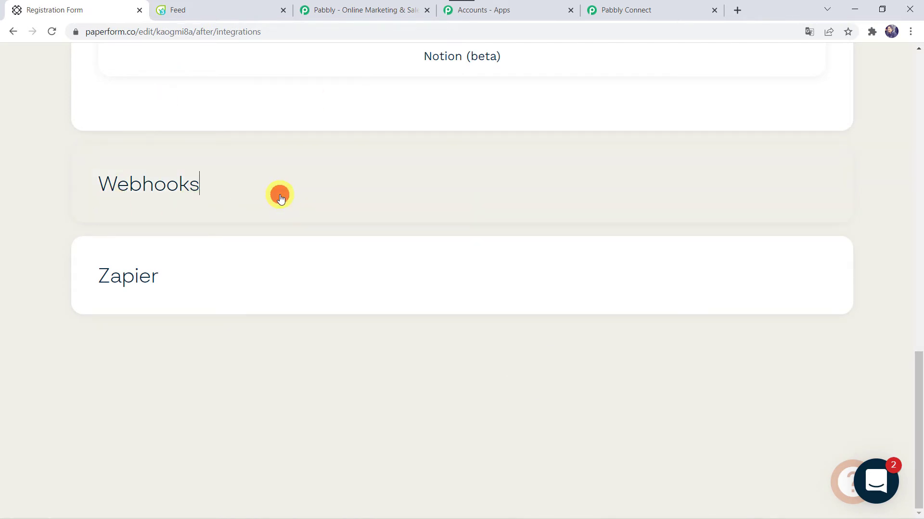
click(154, 347)
right_click(154, 347)
click(194, 252)
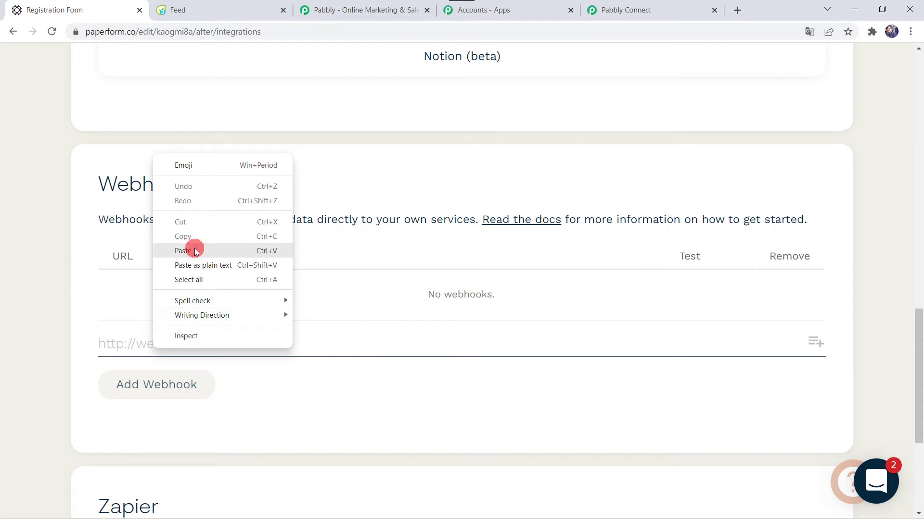
click(139, 389)
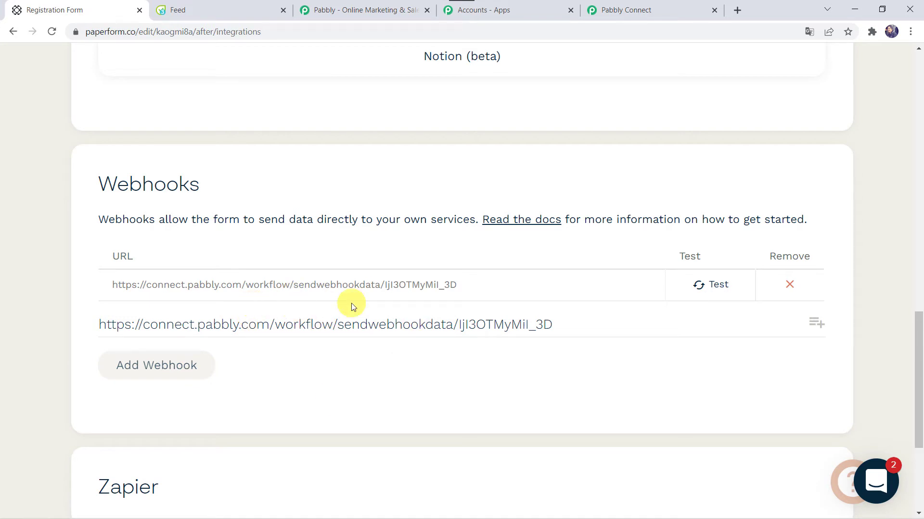
click(665, 13)
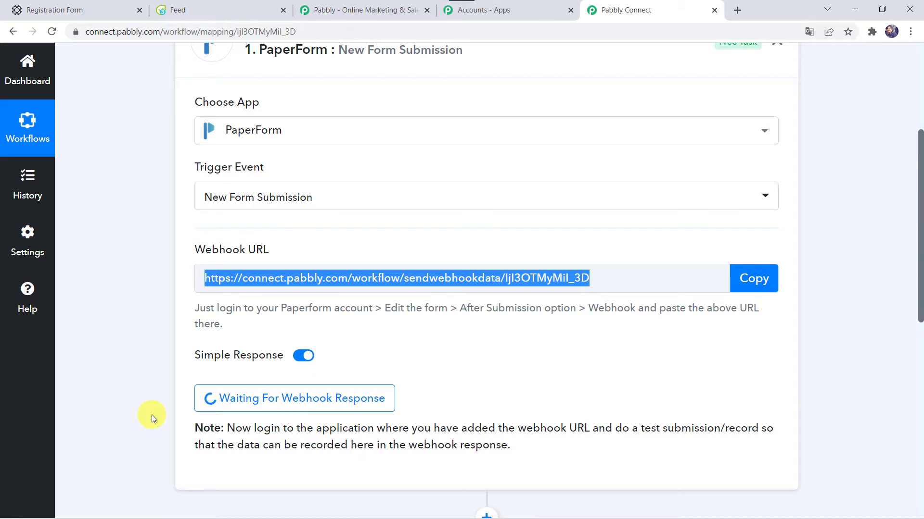
Step: Open a live preview of the Registration Form
click(68, 11)
scroll(347, 103, up, 12)
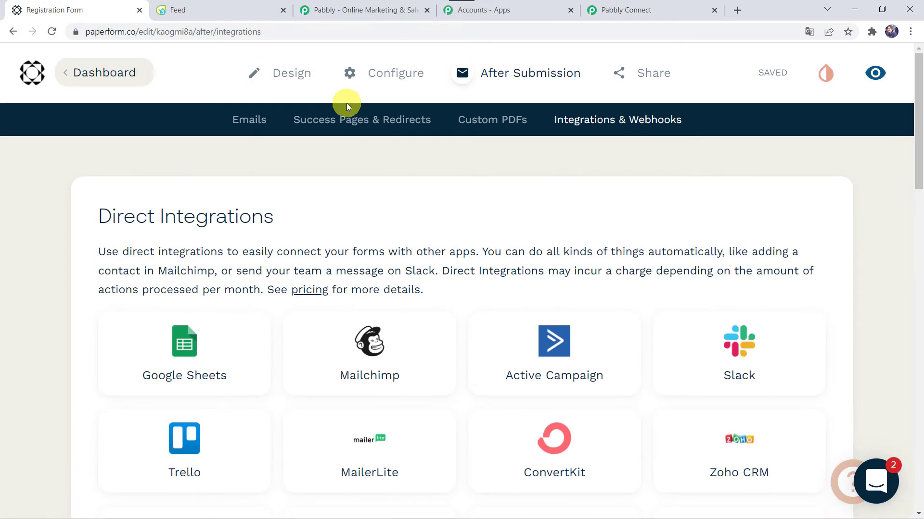
click(873, 74)
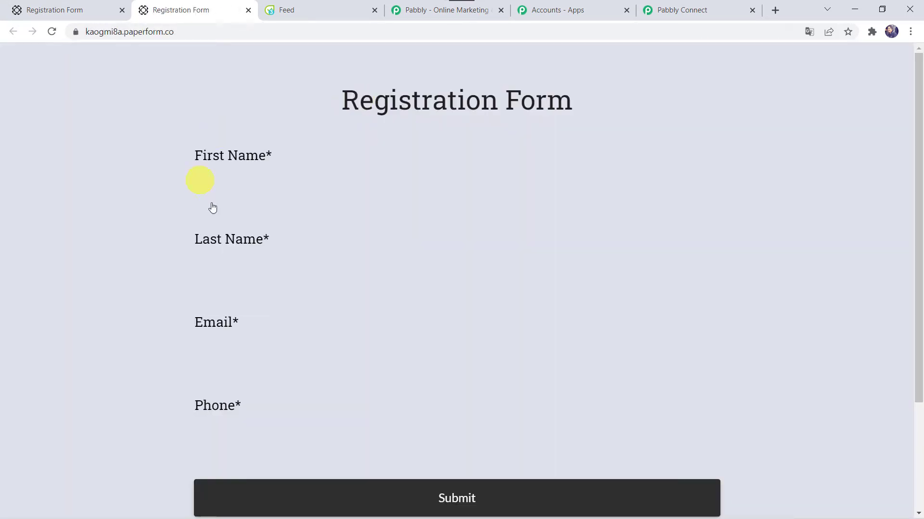
Step: Submit the form with a test registrant's first name, last name, email and phone number
click(277, 190)
text(Adam)
key(Tab)
text(Smi)
key(Tab)
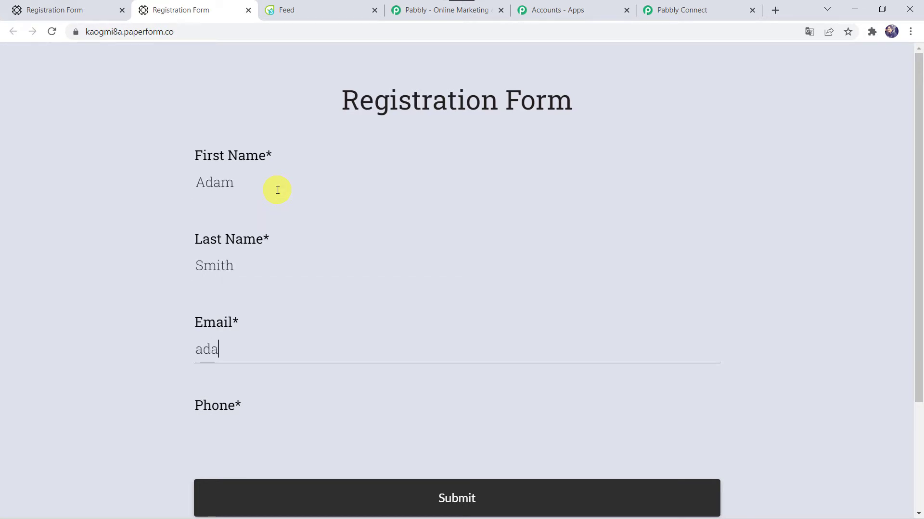
key(Tab)
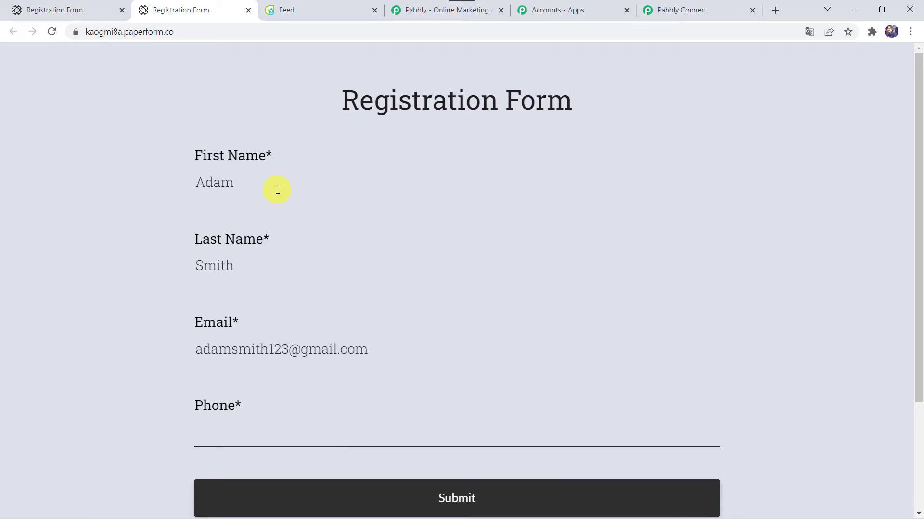
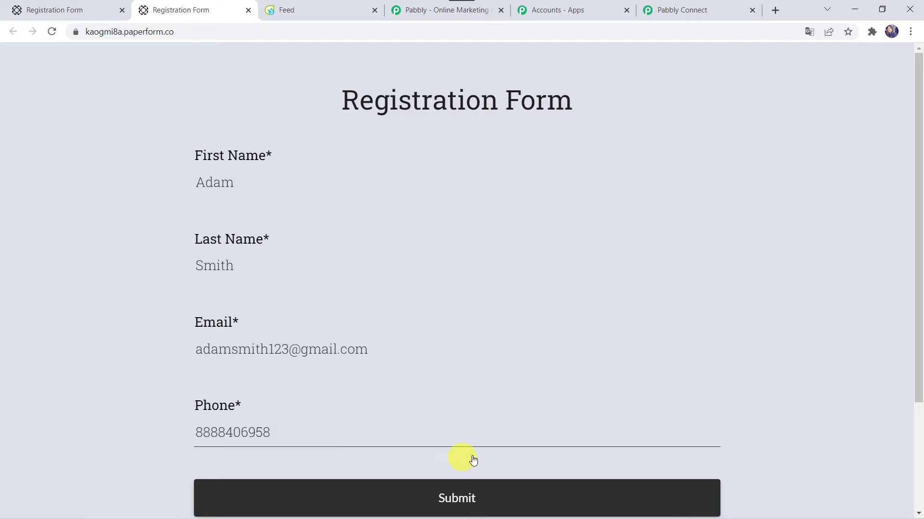
click(425, 488)
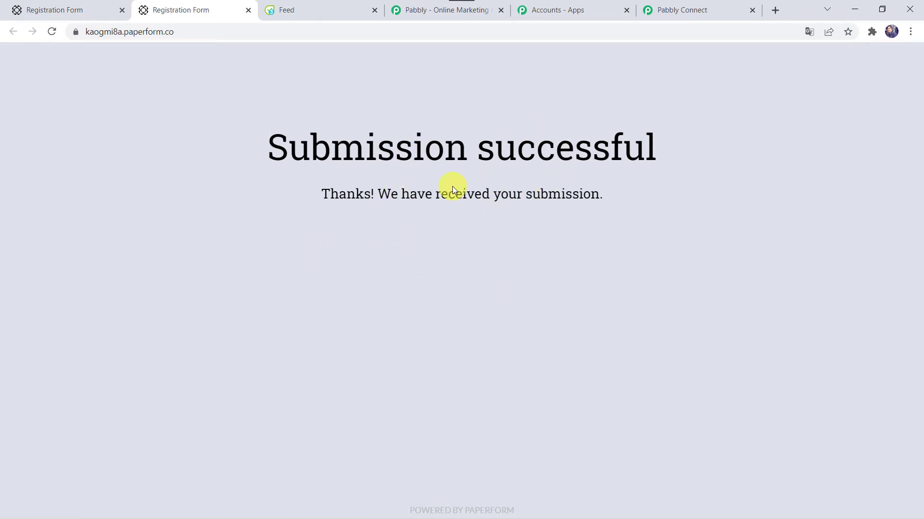
Step: Review the received response's name, email, phone, form ID and created-at values
click(701, 8)
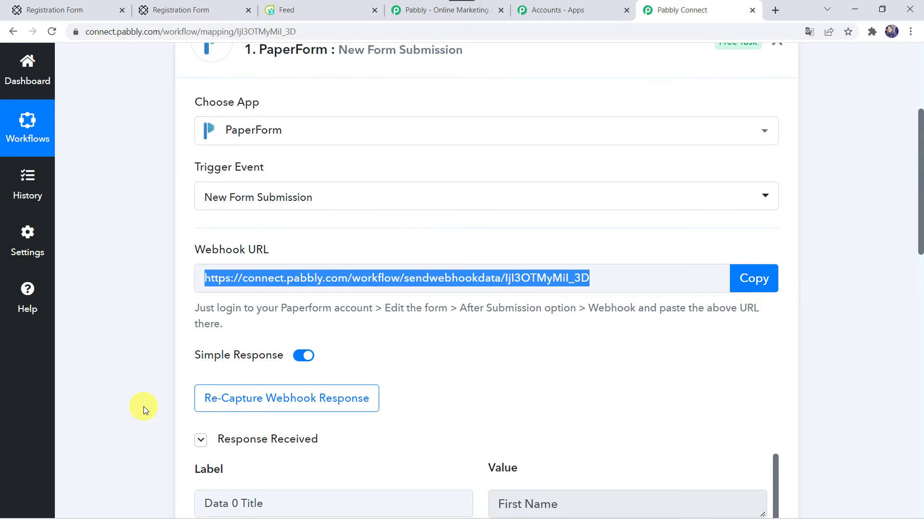
scroll(144, 406, down, 6)
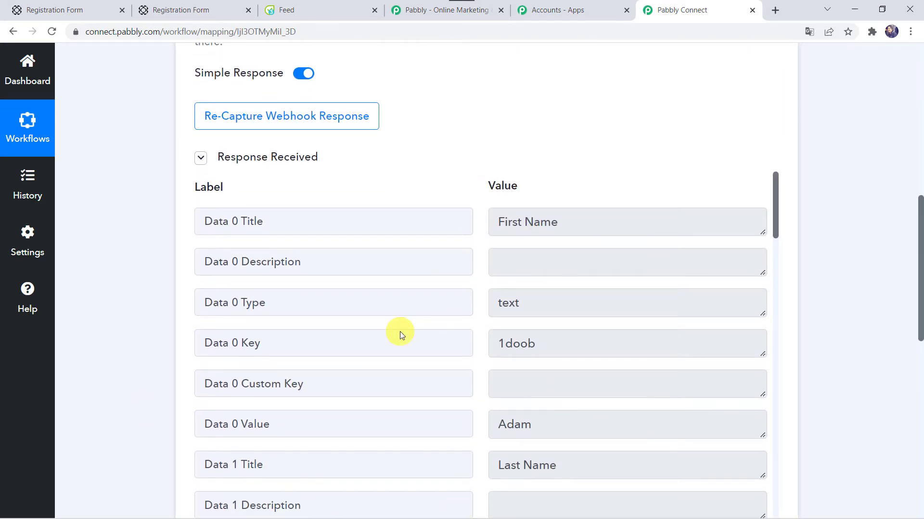
scroll(399, 331, down, 3)
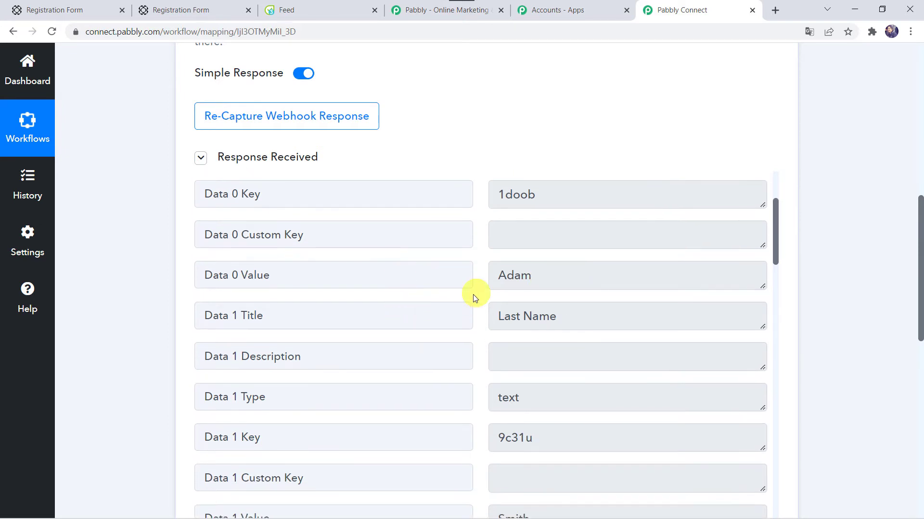
scroll(456, 406, down, 5)
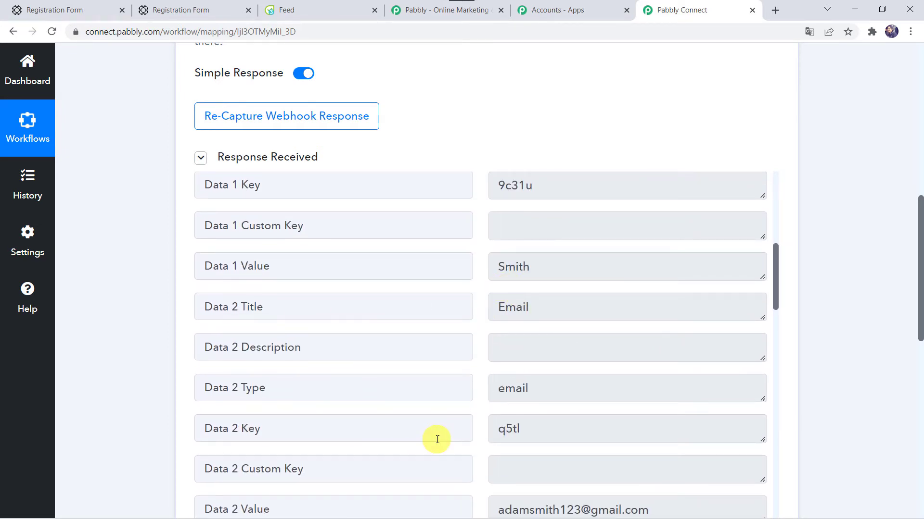
scroll(437, 439, down, 4)
scroll(482, 312, down, 6)
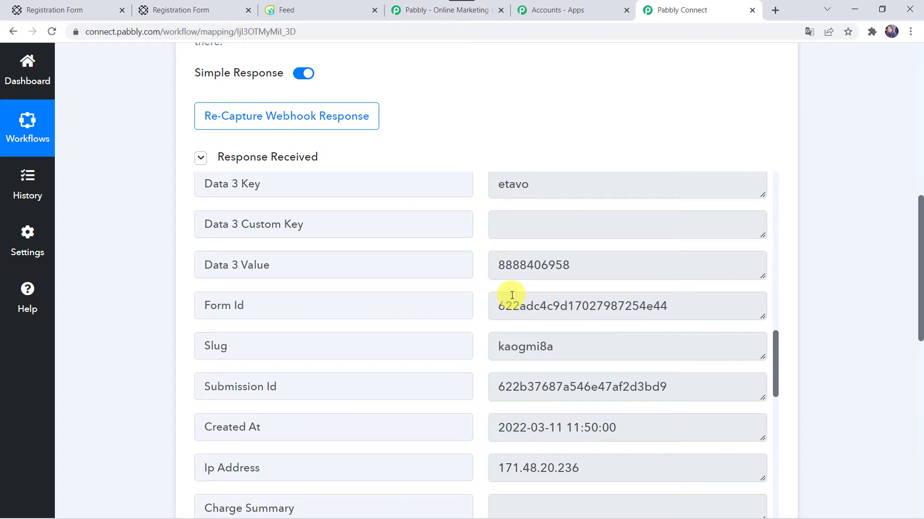
Step: Choose Flowlu as the app for the workflow's second step
scroll(137, 398, down, 8)
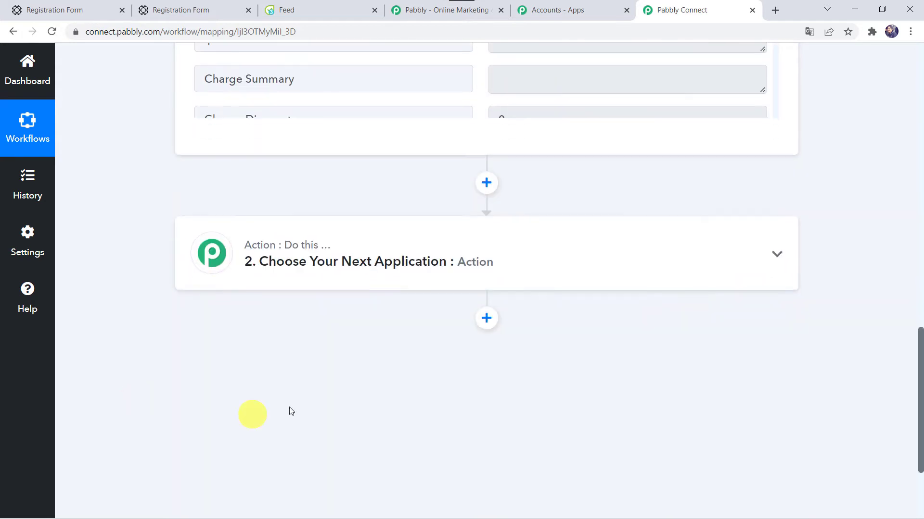
click(415, 287)
click(396, 225)
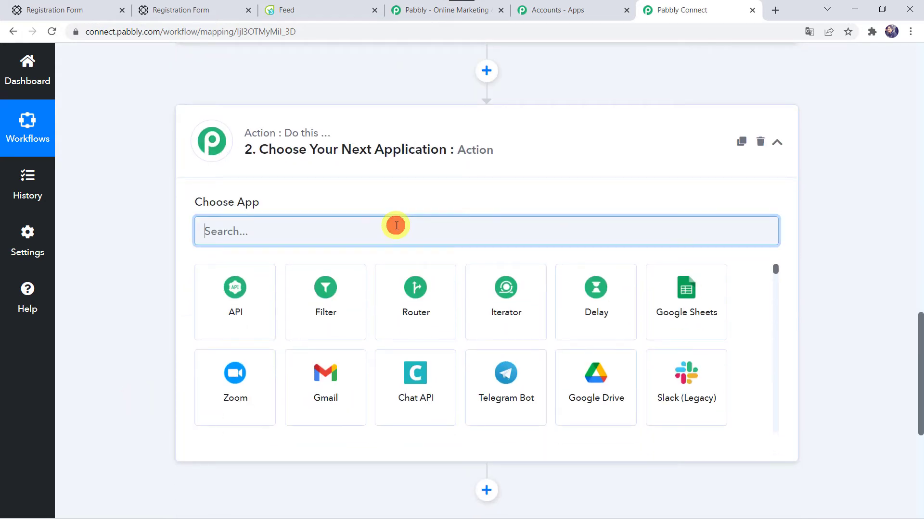
text(Flo)
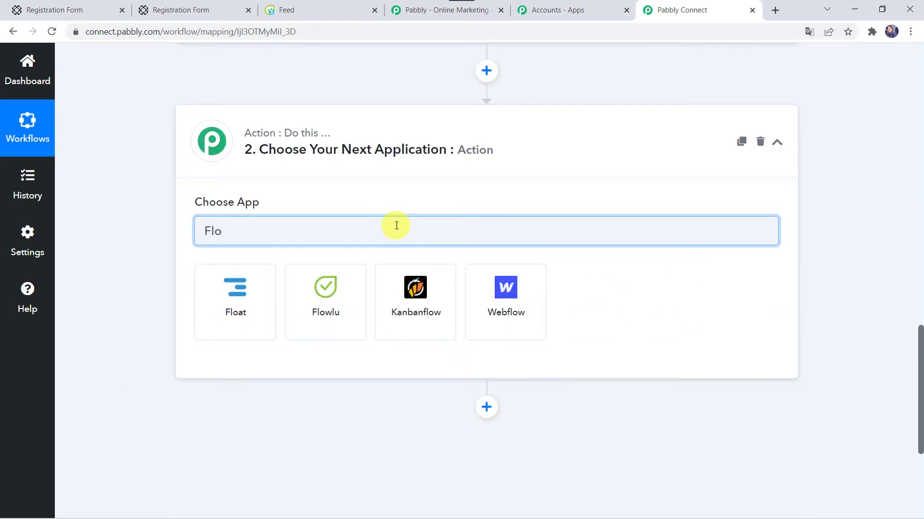
click(327, 288)
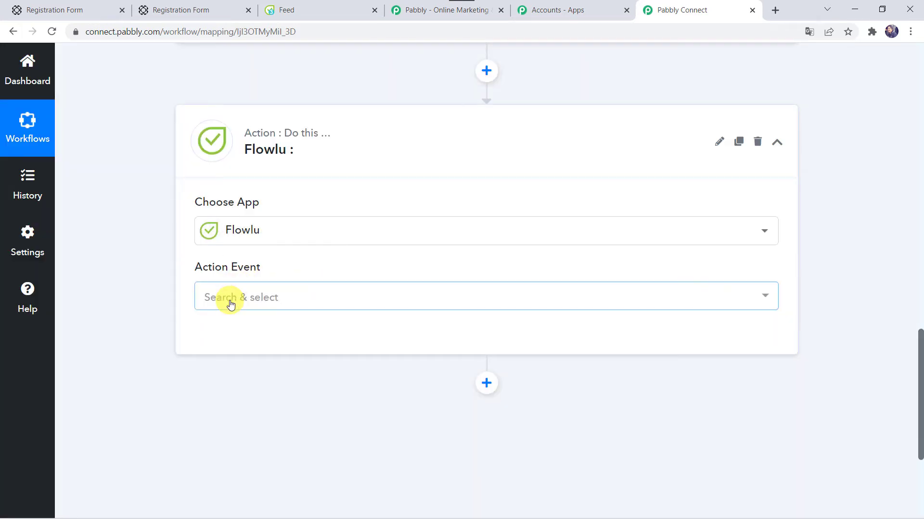
Step: Set the Flowlu action event to Create CRM Account (Contact)
click(230, 302)
text(crete)
key(BackSpace)
key(BackSpace)
key(BackSpace)
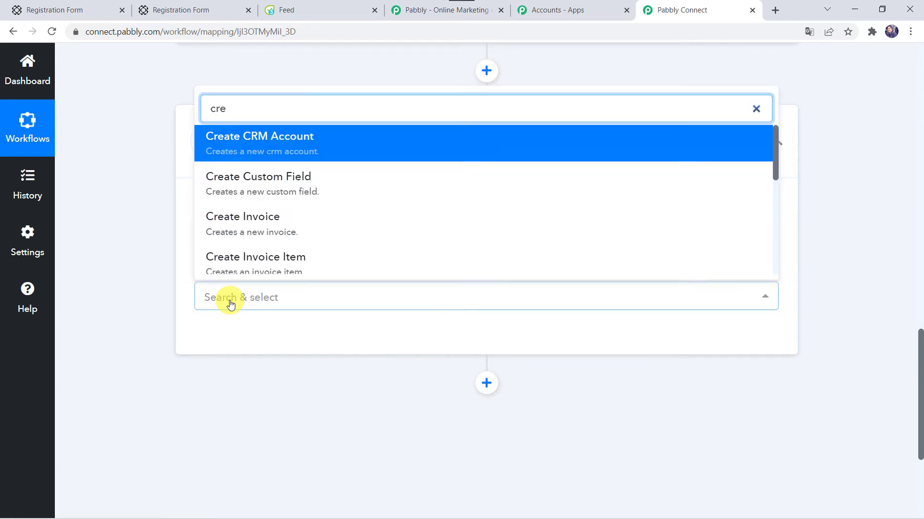
text(e)
key(BackSpace)
text(ate crm)
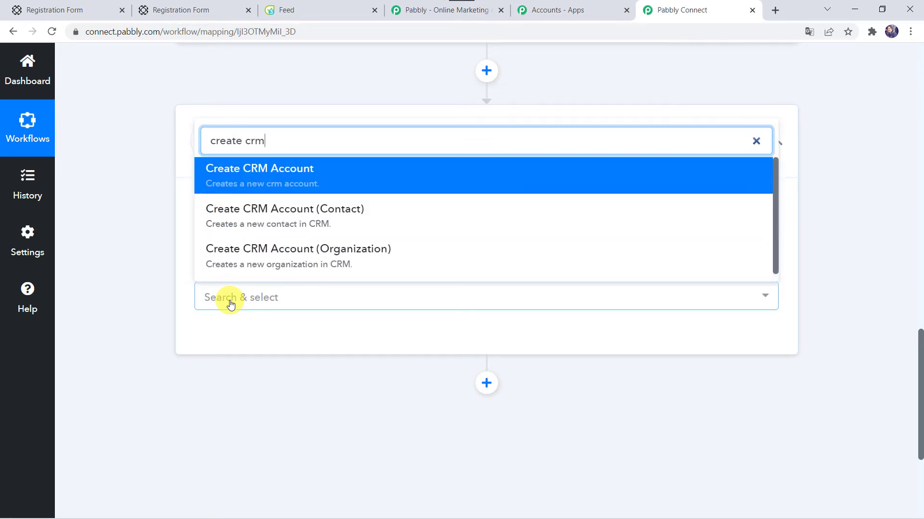
click(308, 217)
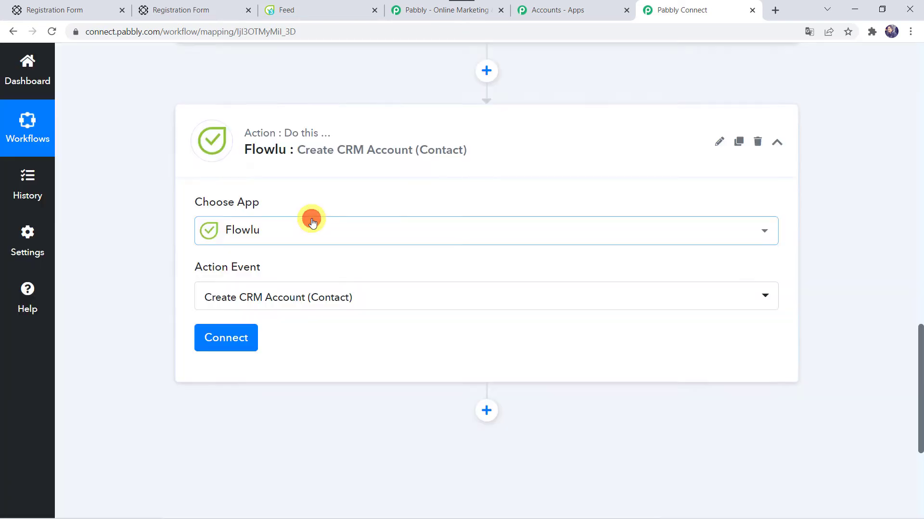
Step: Add a new Flowlu connection, Flowlu #24, requiring an API key and account URL
click(224, 339)
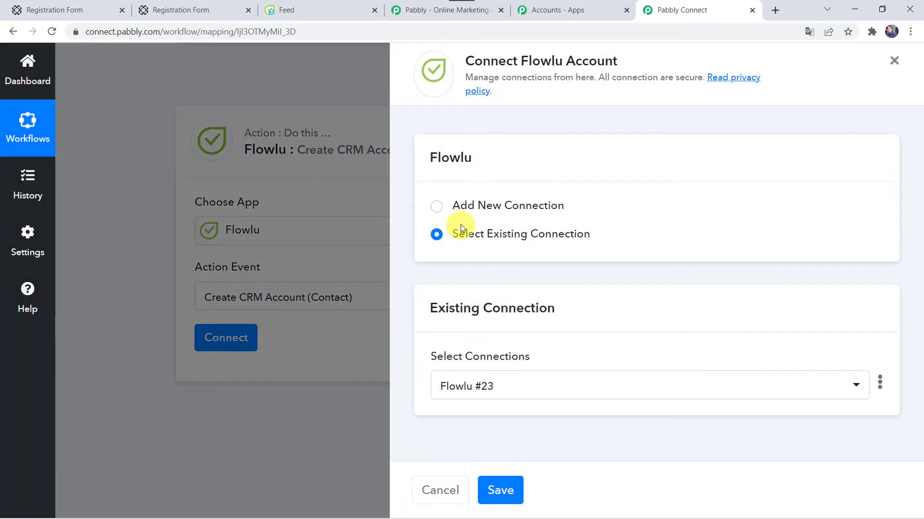
click(466, 207)
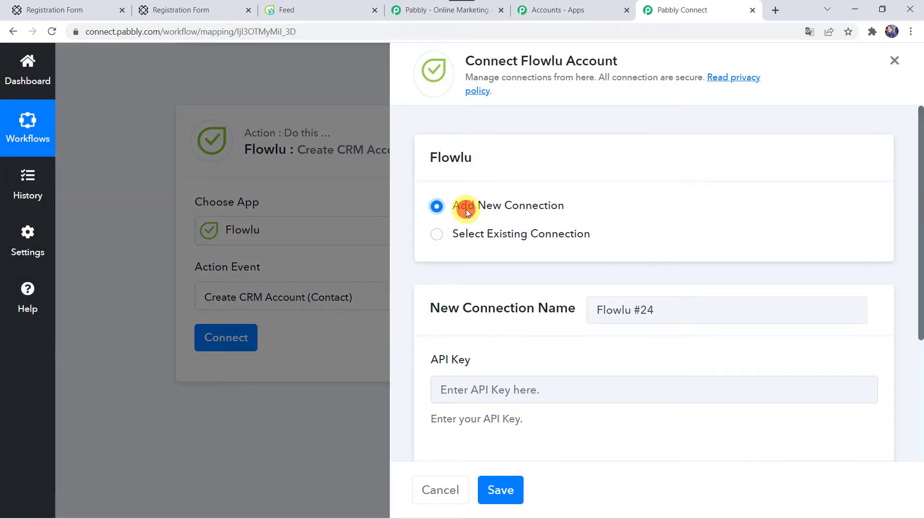
scroll(495, 340, down, 2)
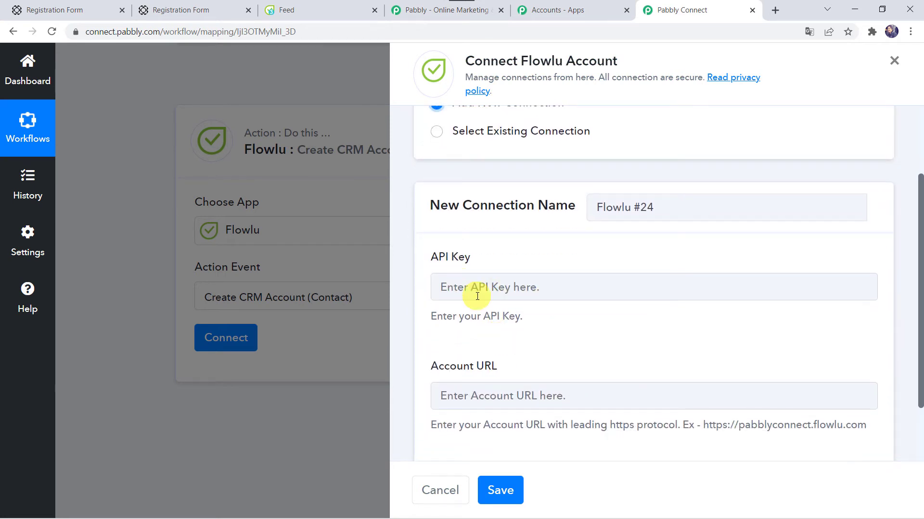
scroll(476, 299, down, 2)
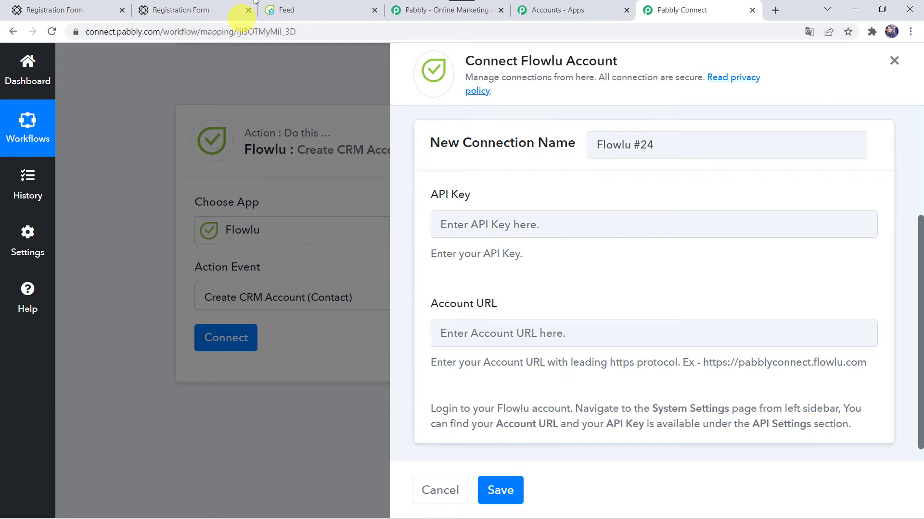
click(333, 6)
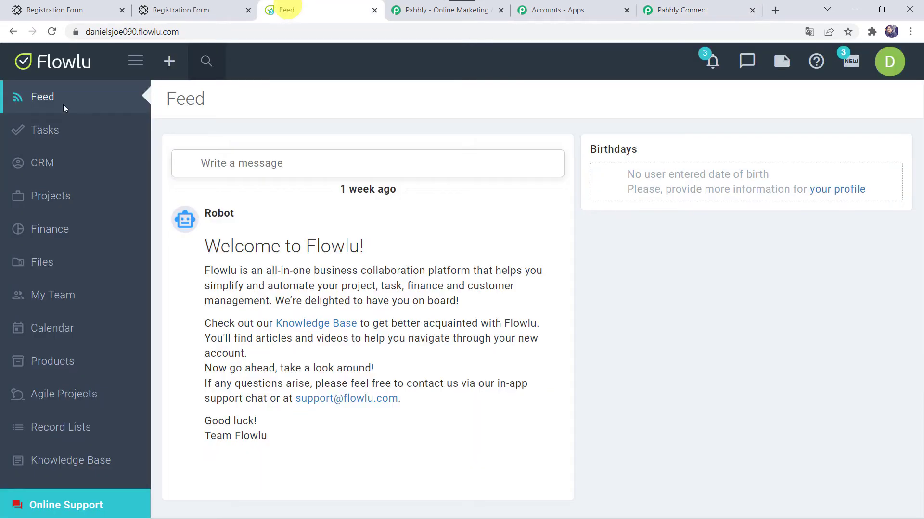
Step: Open the API settings in Flowlu's system settings
scroll(66, 265, down, 2)
scroll(67, 266, down, 4)
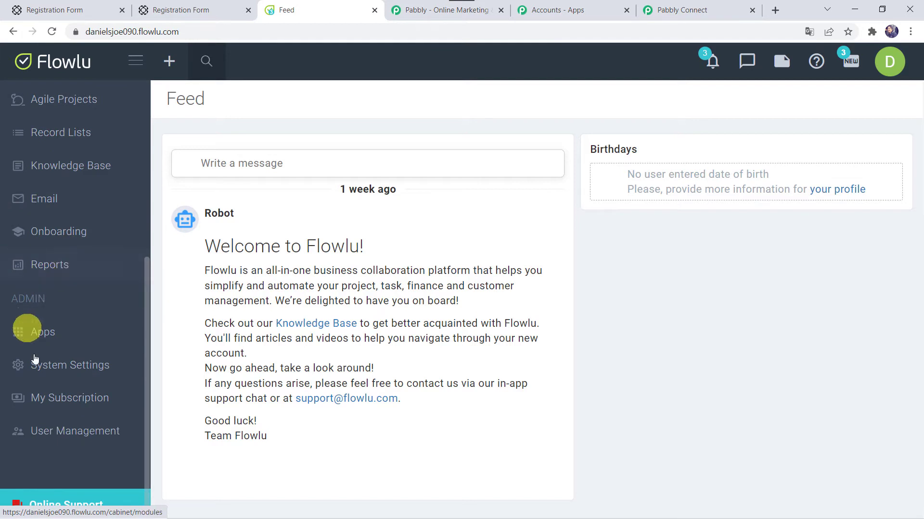
click(67, 371)
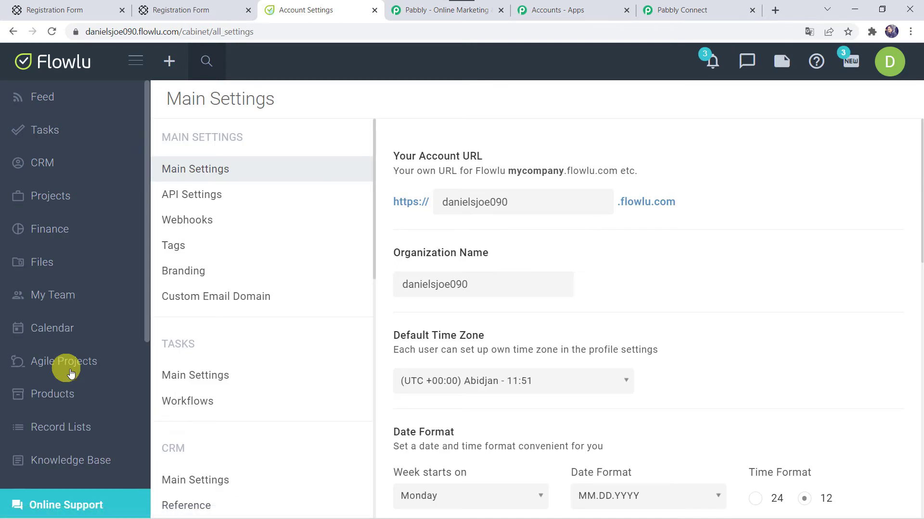
click(213, 196)
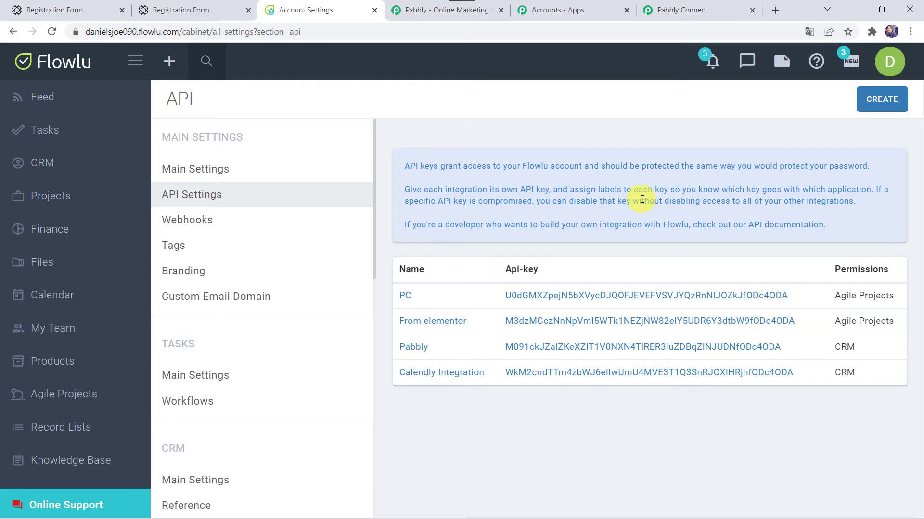
Step: Create a CRM-access API key named Paperform Submission and copy it
click(876, 102)
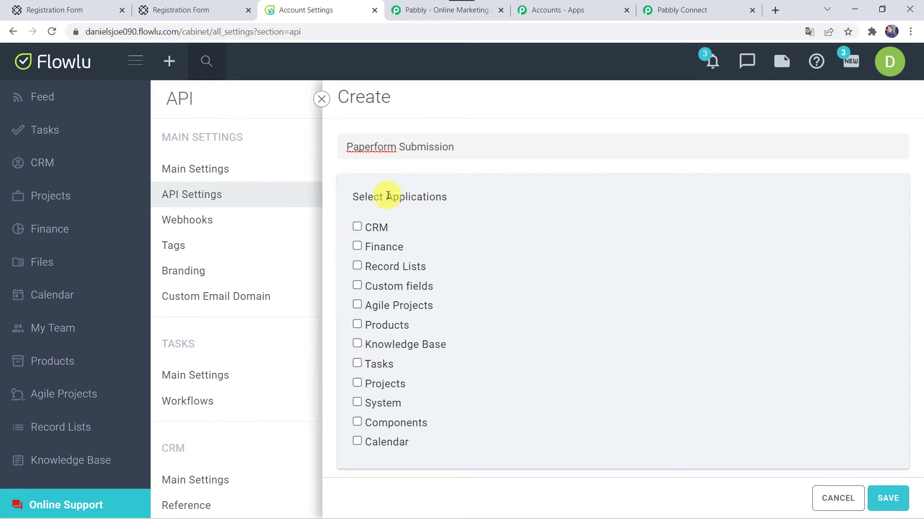
click(356, 227)
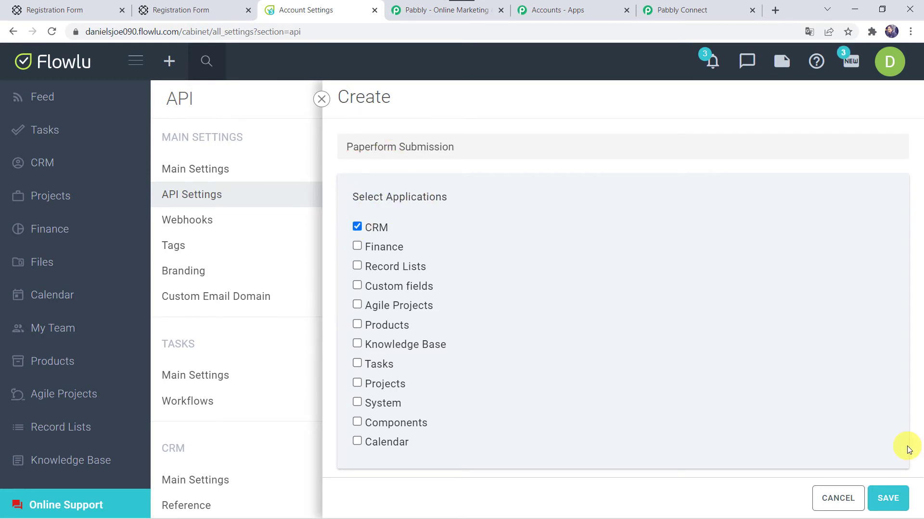
click(887, 500)
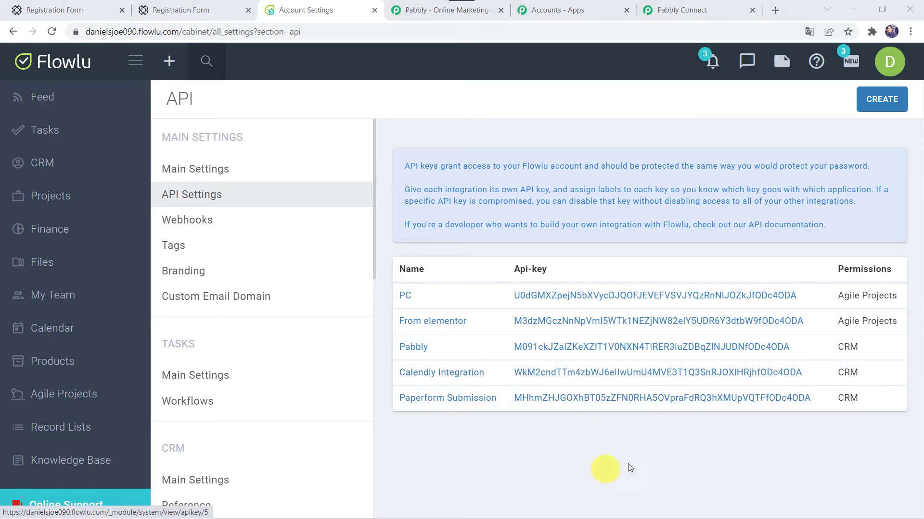
click(817, 399)
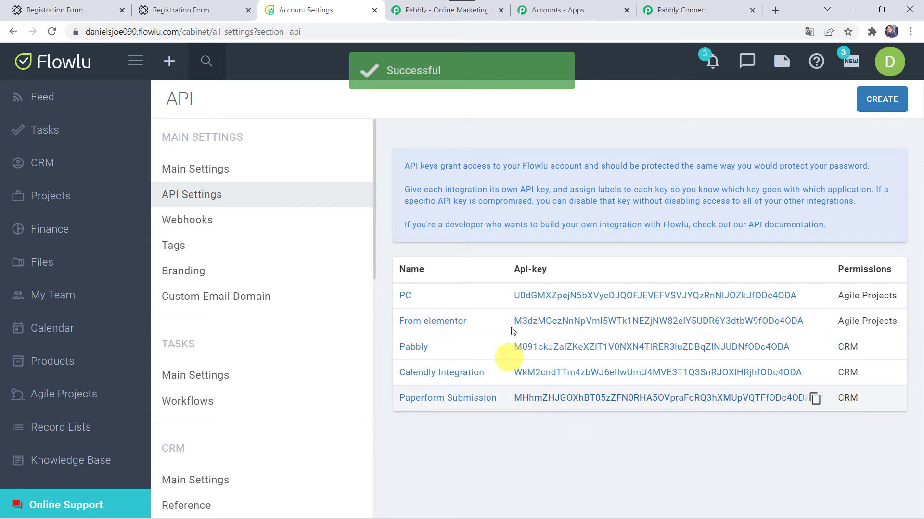
click(682, 5)
click(441, 232)
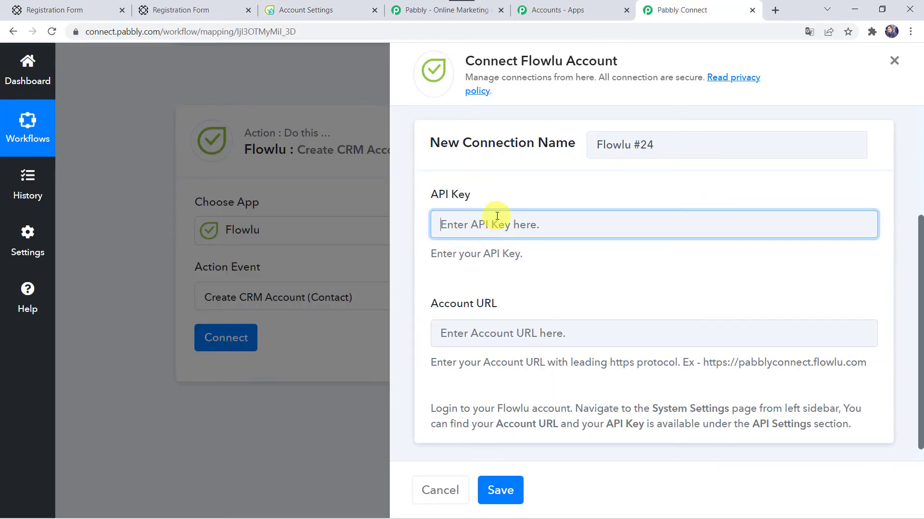
Step: Paste the copied Paperform Submission key into the connection's API Key field
key(ctrl+v)
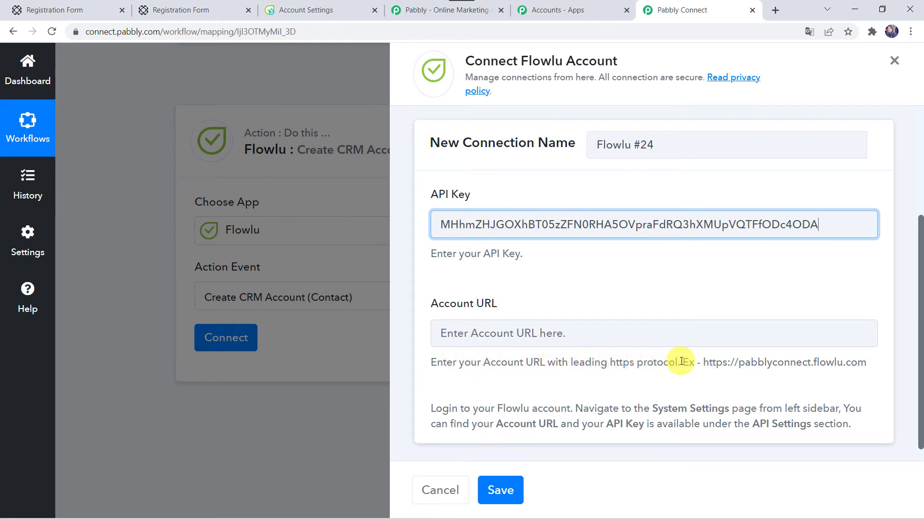
click(301, 4)
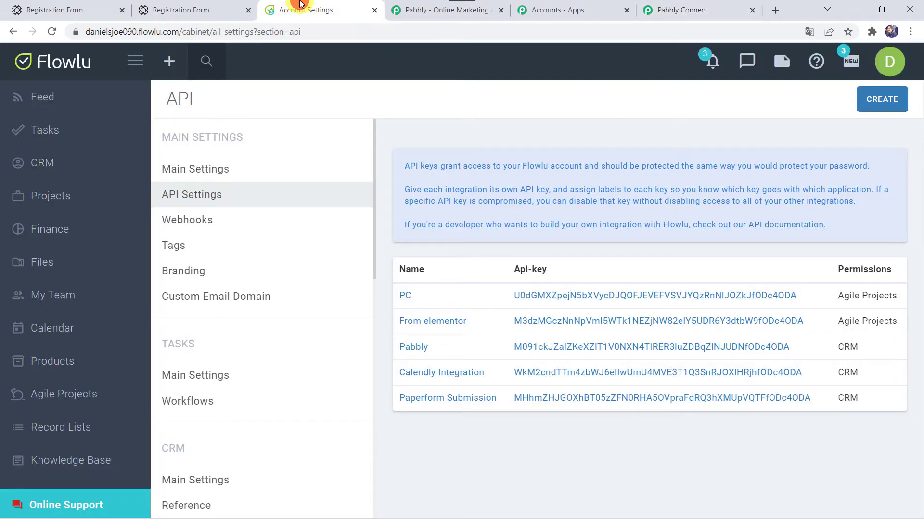
click(198, 29)
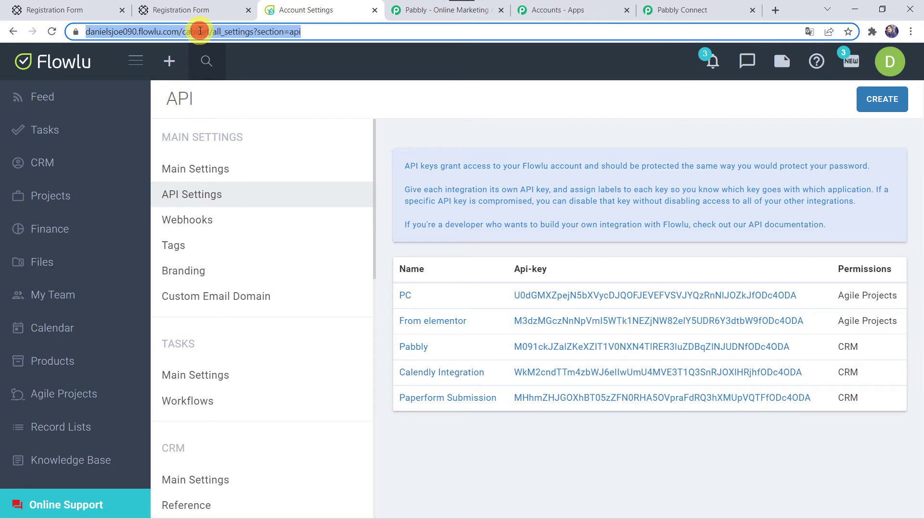
click(174, 31)
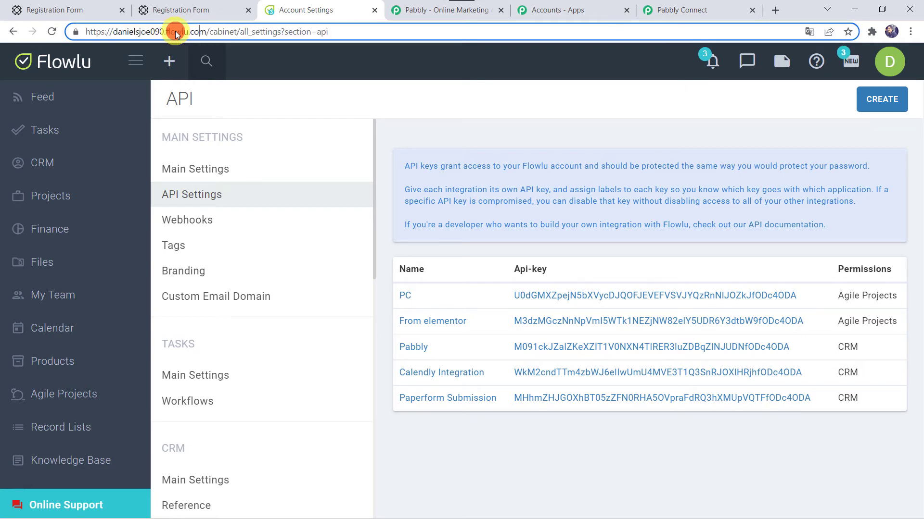
drag(205, 32, 76, 37)
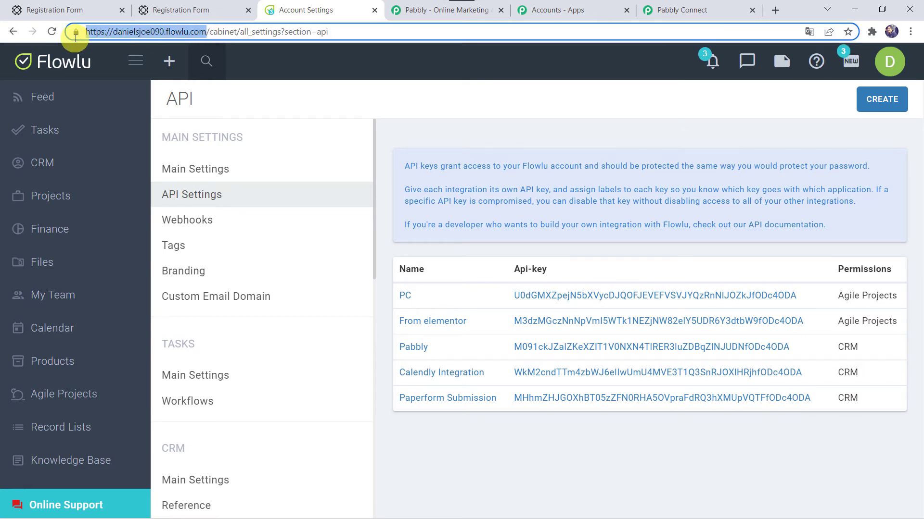
Step: Paste the copied Flowlu URL into the Account URL field and save the connection
click(683, 9)
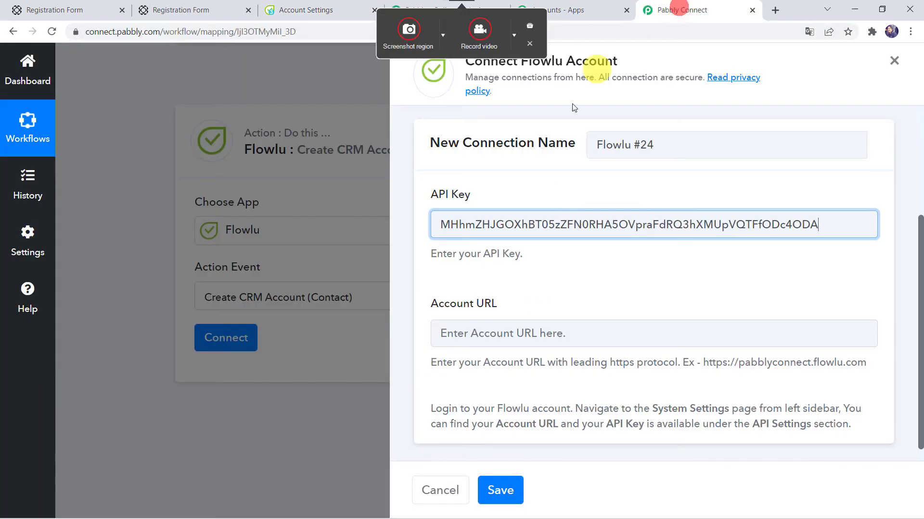
click(505, 332)
key(ctrl+v)
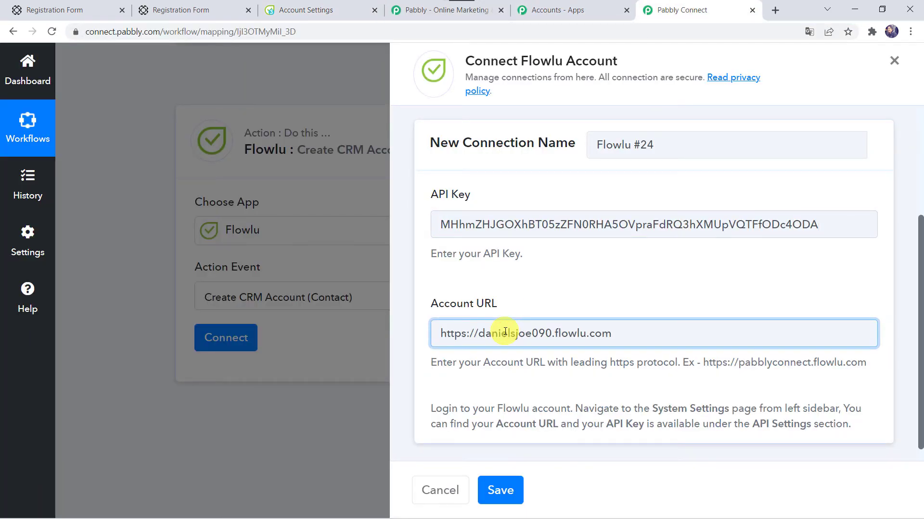
click(499, 493)
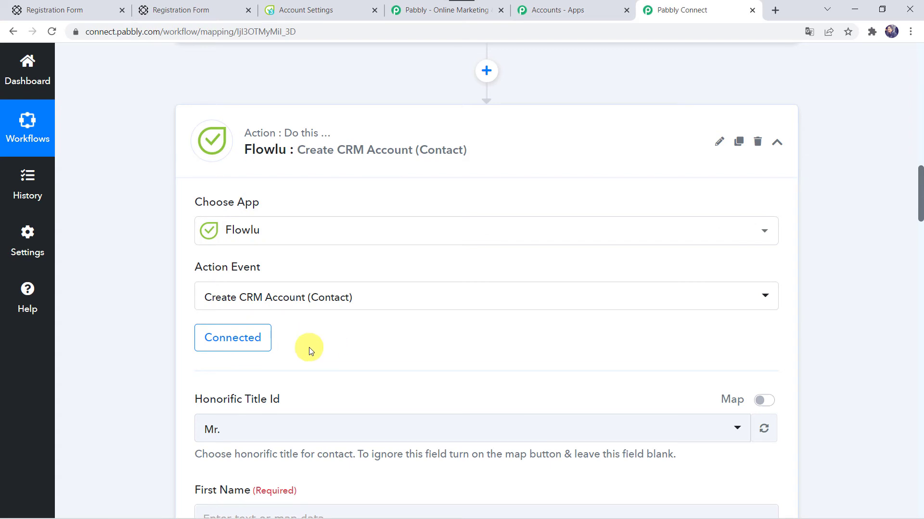
Step: Map the Paperform first-name answer (Data 0 Value) into the Flowlu First Name field
scroll(309, 347, down, 5)
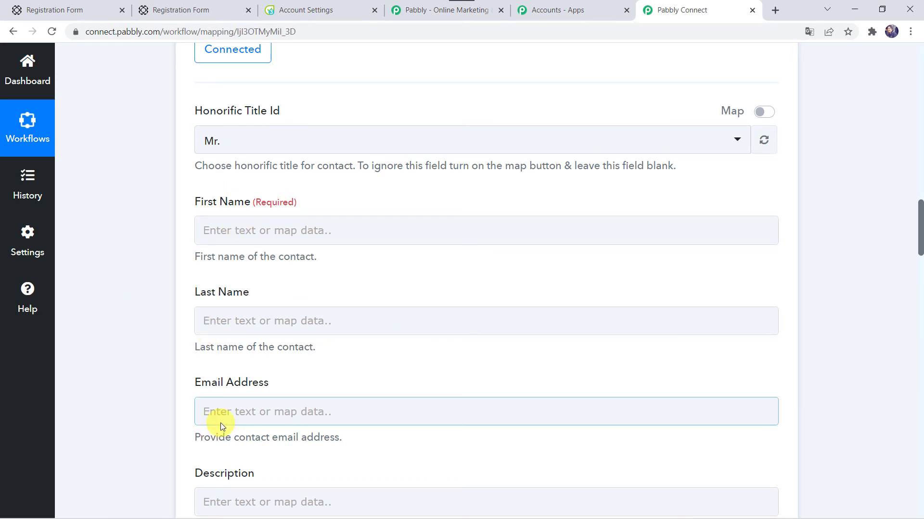
scroll(139, 347, up, 7)
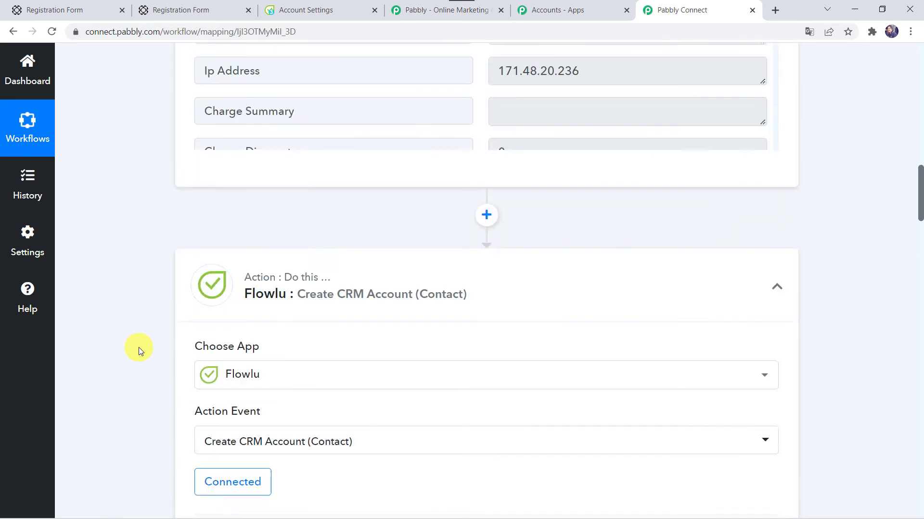
scroll(139, 348, up, 10)
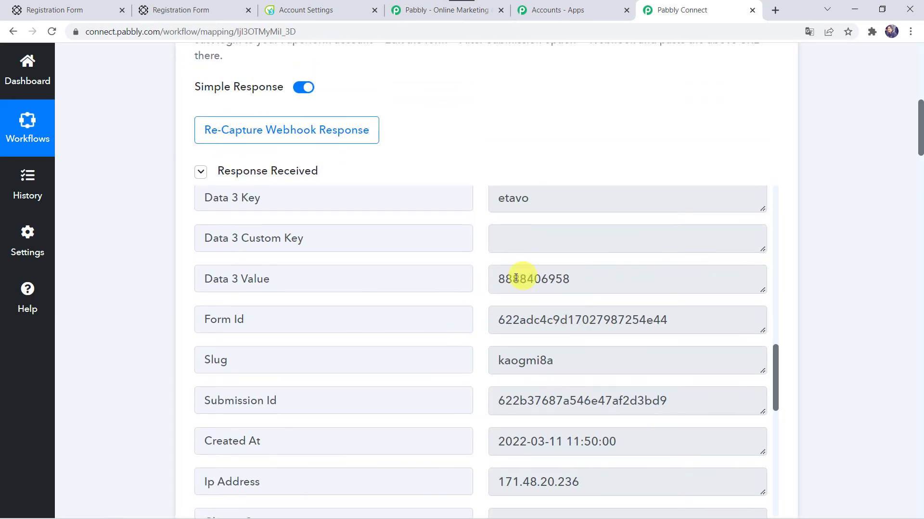
scroll(511, 279, up, 8)
scroll(511, 279, up, 3)
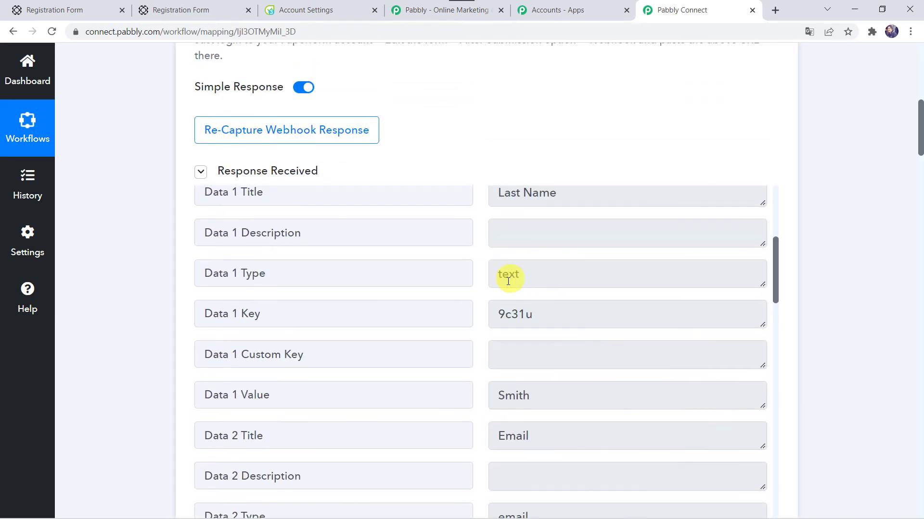
scroll(93, 376, down, 15)
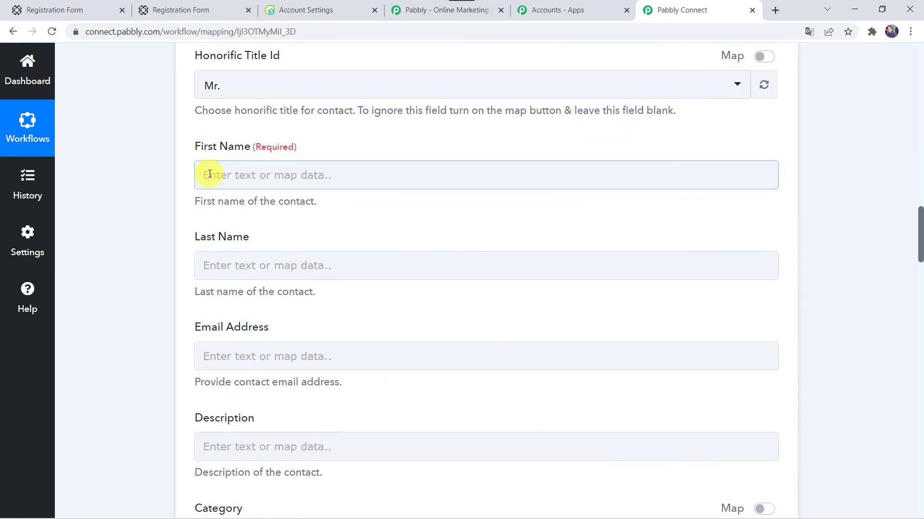
click(209, 175)
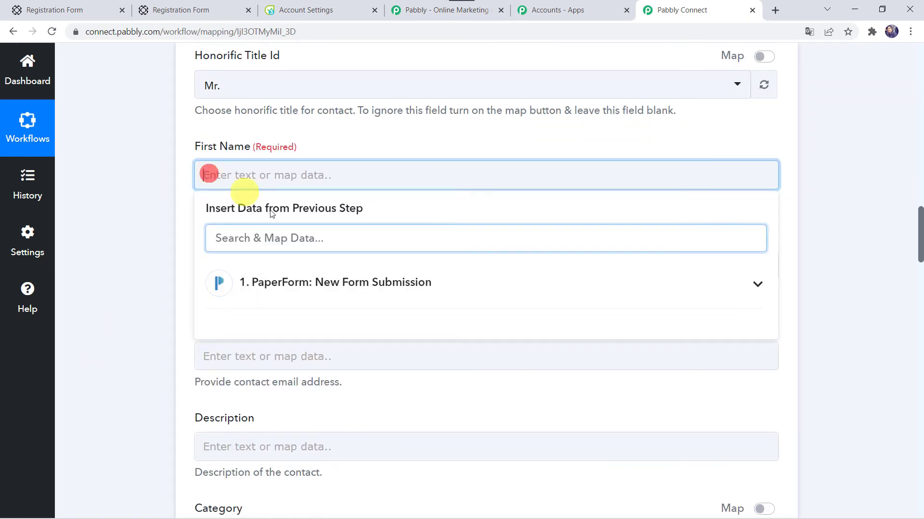
click(284, 284)
text(Ada)
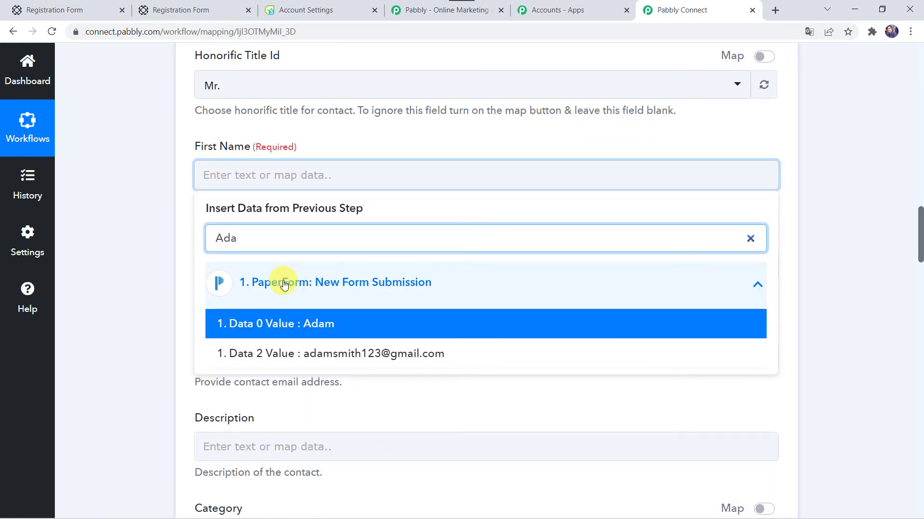
click(273, 320)
click(147, 302)
Step: Map the Paperform last-name answer (Data 1 Value) into the Last Name field
click(242, 281)
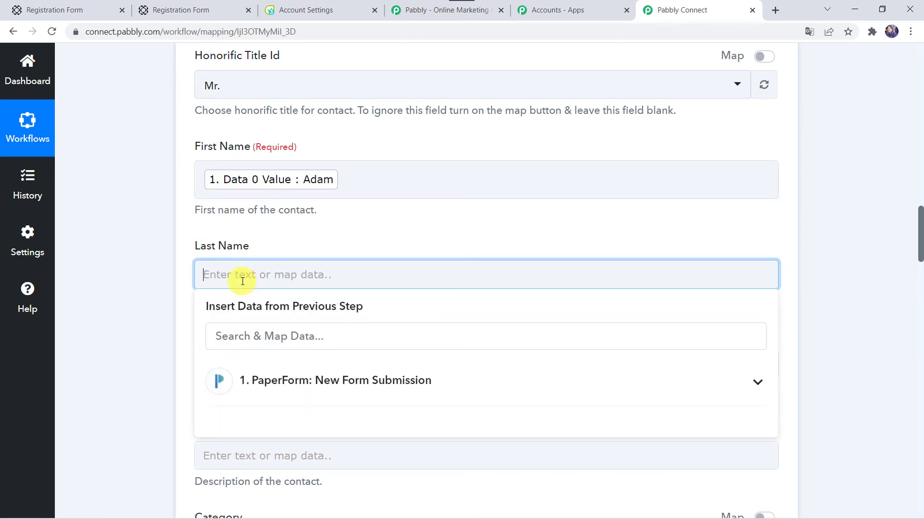
click(278, 382)
text(Smi)
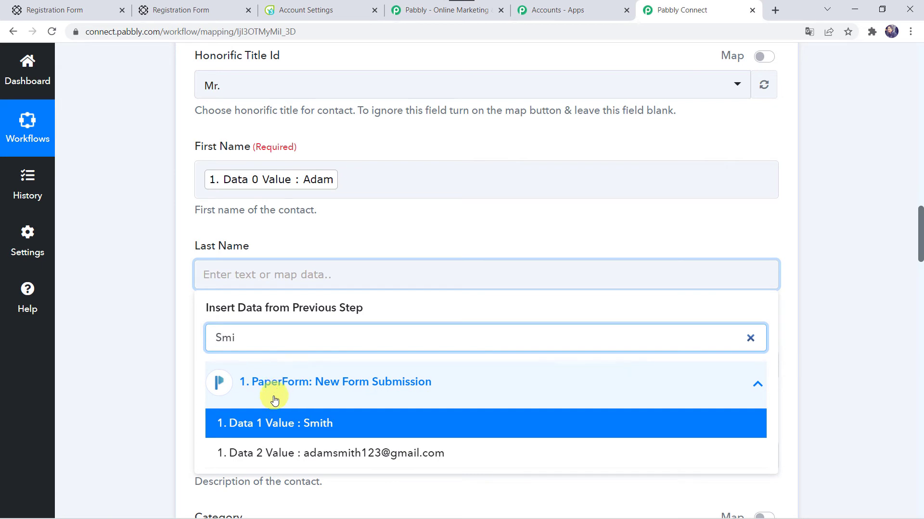
click(257, 425)
click(121, 391)
Step: Map the Paperform email answer (Data 2 Value) into the Email Address field
scroll(121, 390, down, 3)
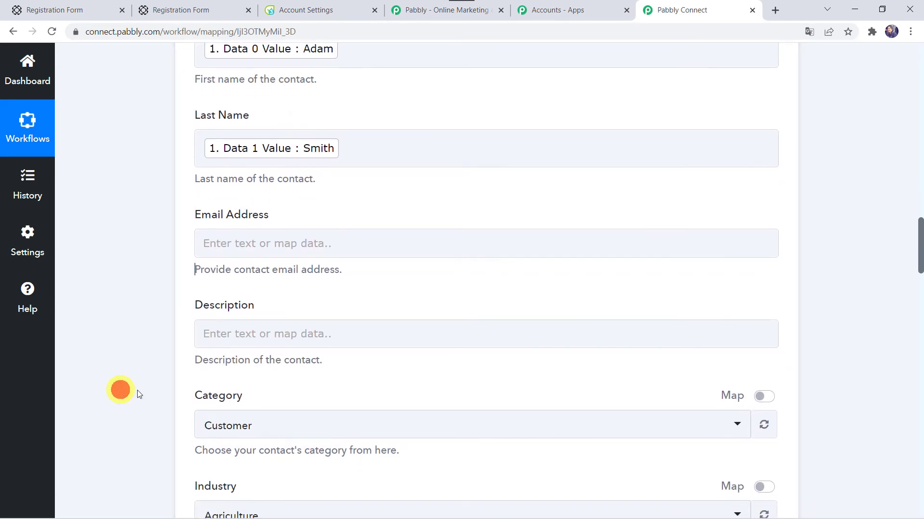
click(234, 241)
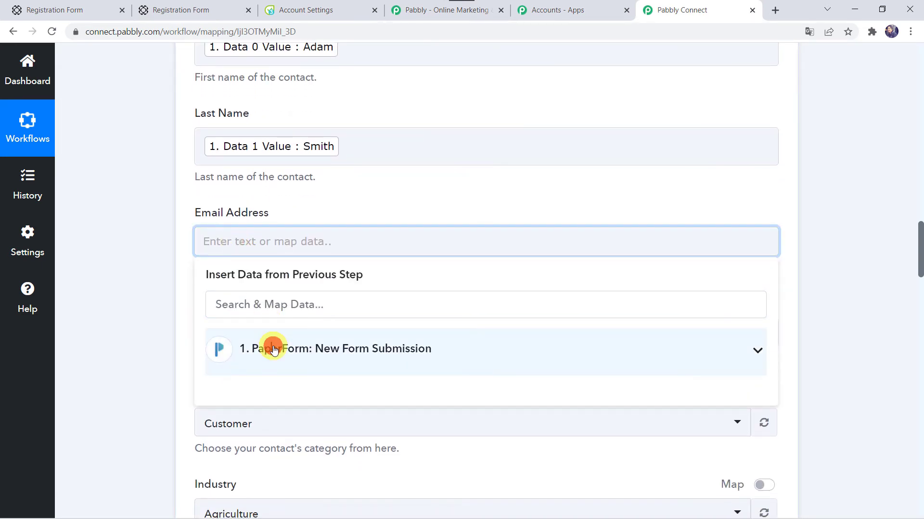
click(273, 349)
text(@)
click(274, 387)
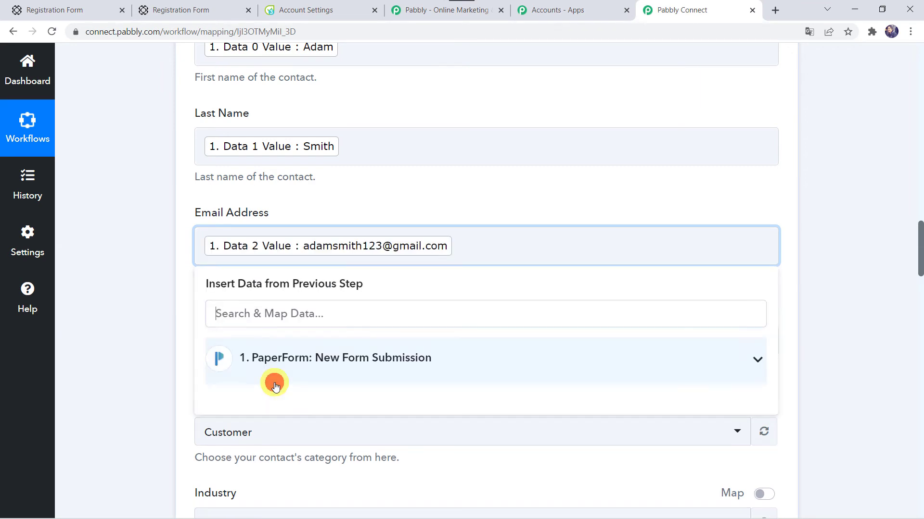
click(161, 340)
scroll(162, 338, down, 3)
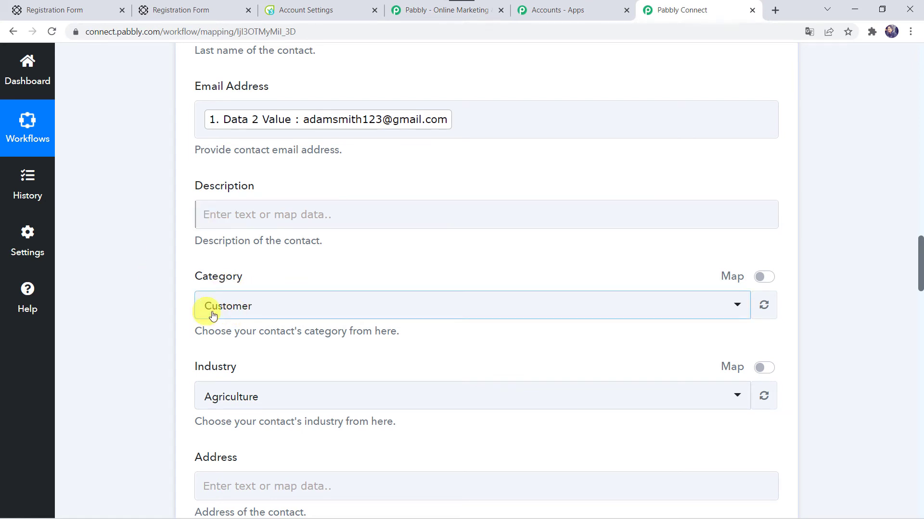
Step: Set the Flowlu contact category to Customer and the industry to Technology
click(262, 311)
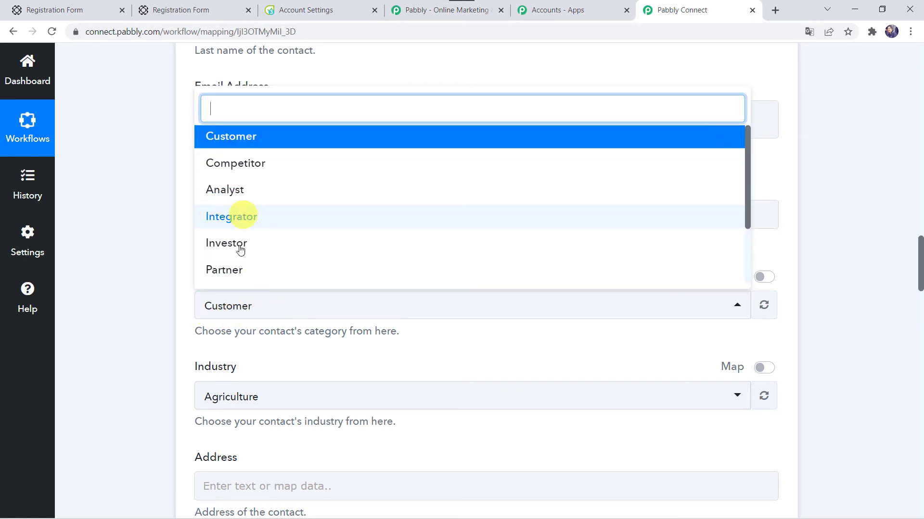
click(254, 135)
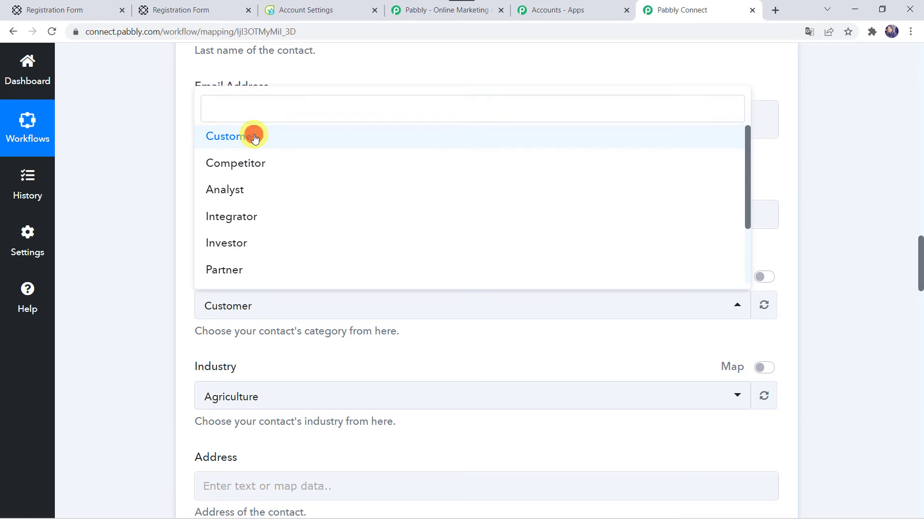
scroll(149, 266, down, 4)
click(263, 220)
text(tec)
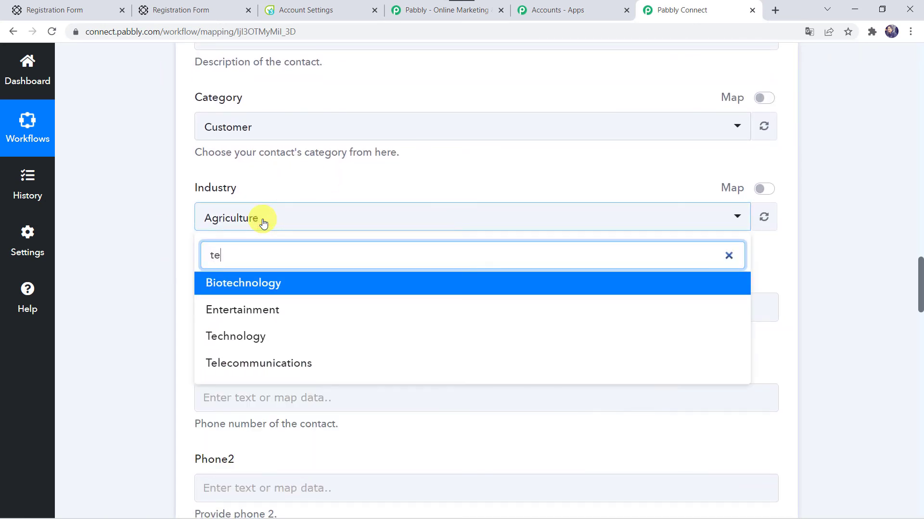
click(225, 312)
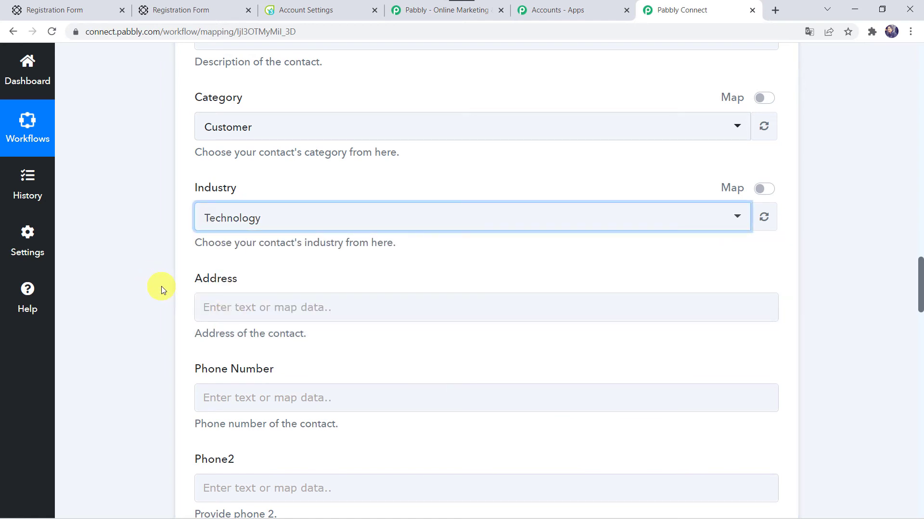
scroll(160, 287, down, 1)
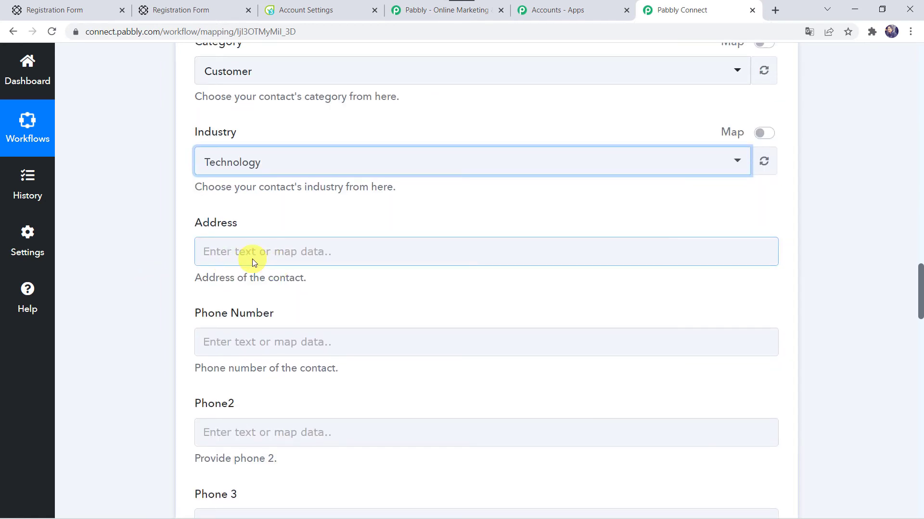
Step: Map the submission's Data 3 phone value into the Phone Number field
click(215, 345)
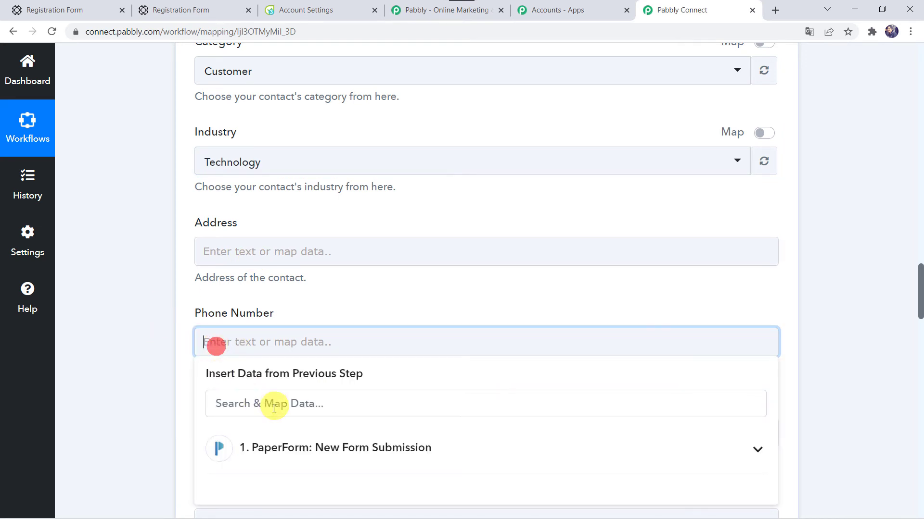
click(248, 438)
scroll(249, 436, down, 1)
text(88)
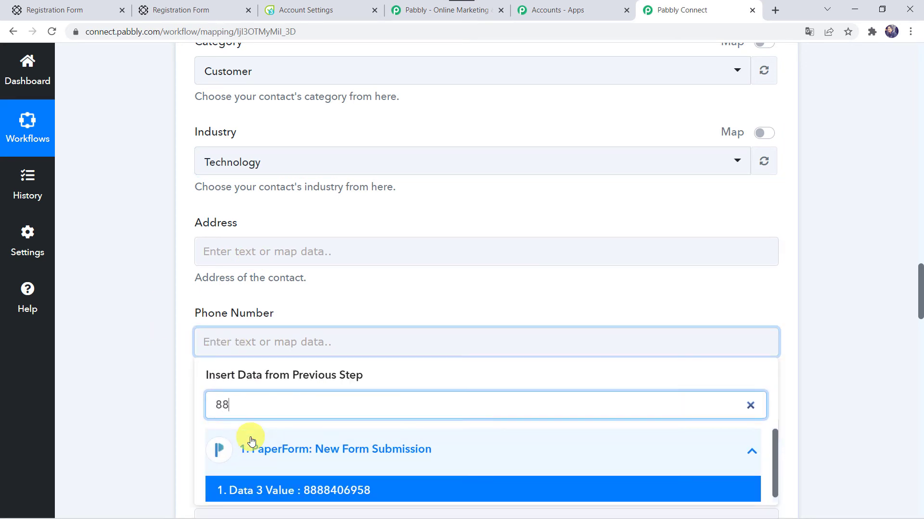
scroll(119, 422, down, 3)
click(285, 313)
click(169, 275)
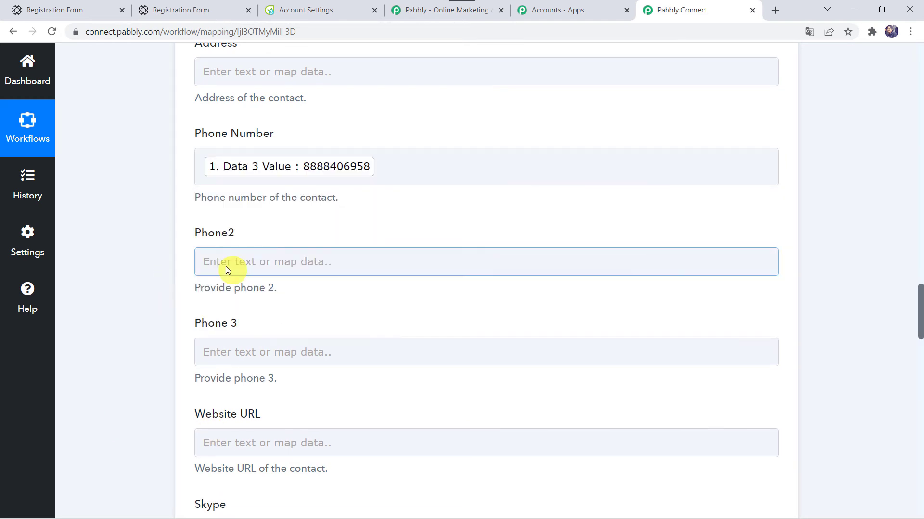
scroll(175, 361, down, 8)
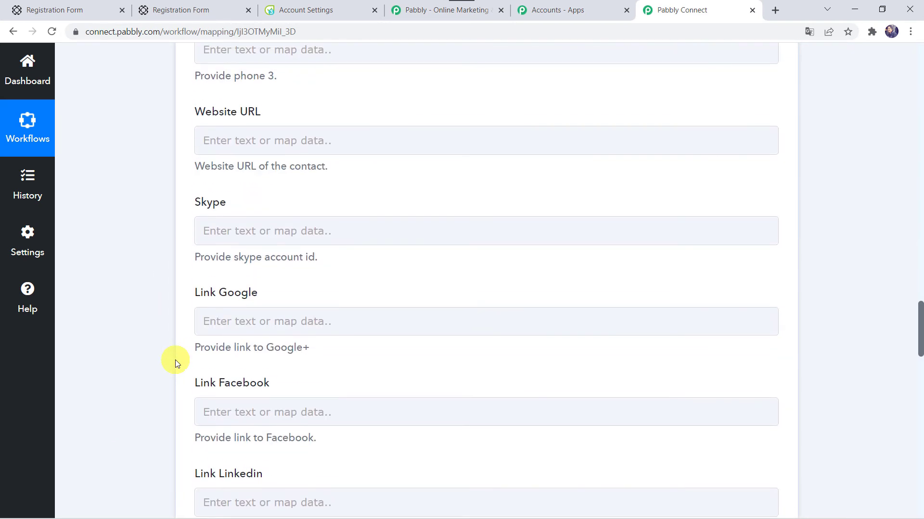
scroll(175, 361, down, 9)
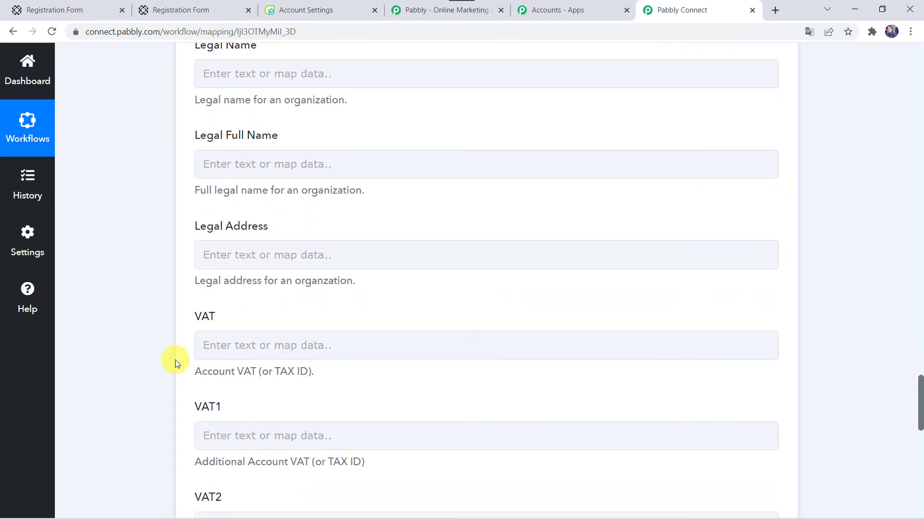
scroll(175, 360, down, 8)
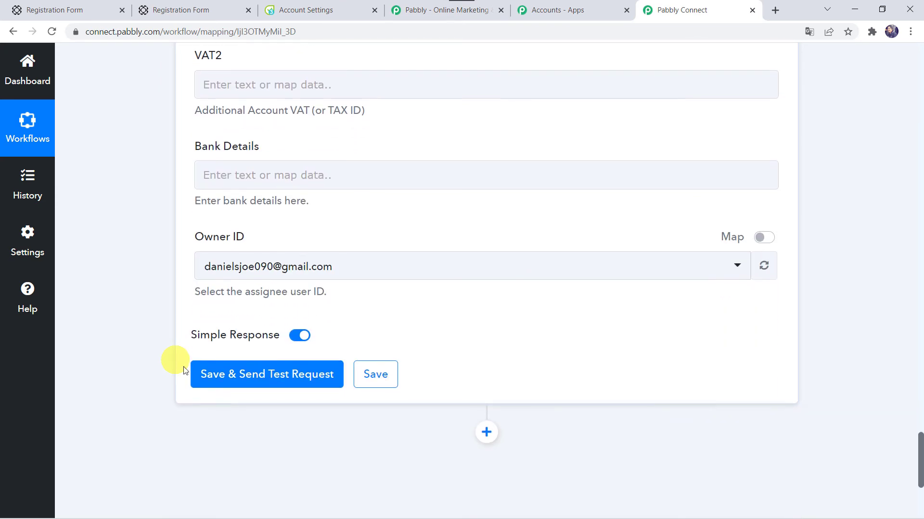
Step: Keep the existing owner, save the step, and send a test request returning Response Ids 5 and 11
click(268, 266)
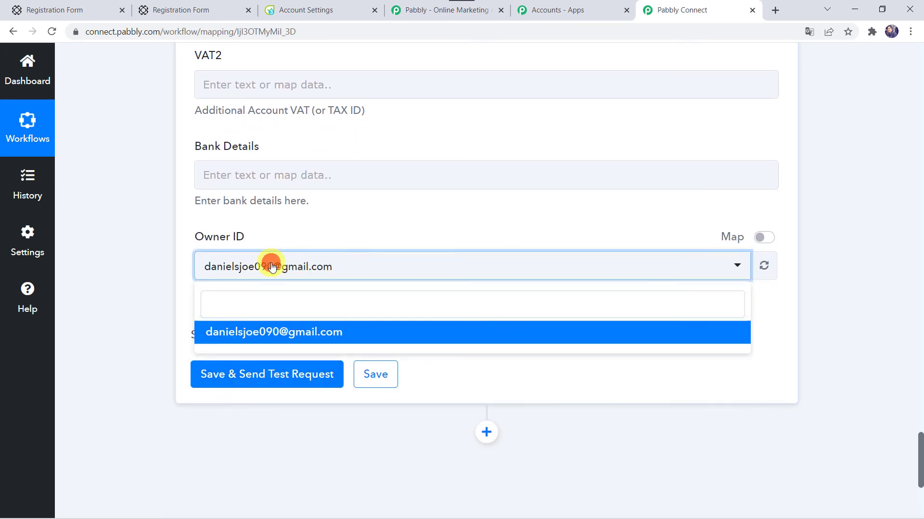
click(271, 266)
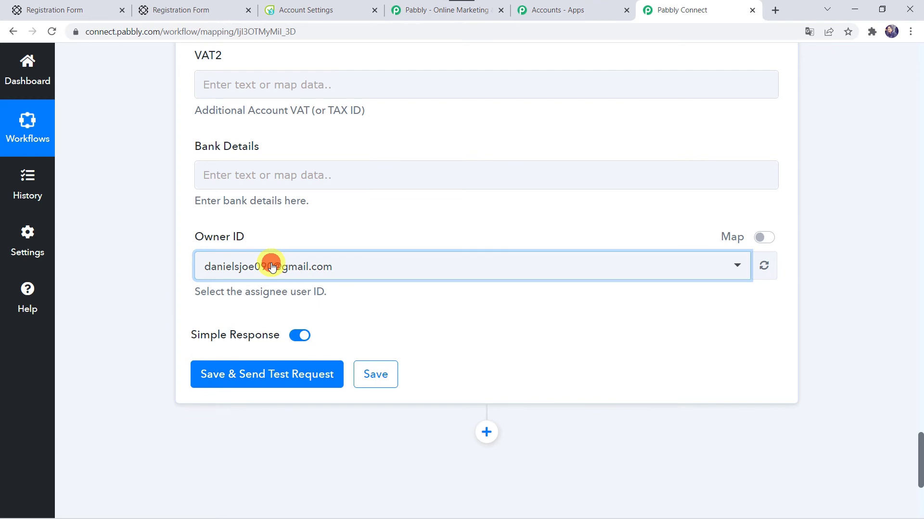
click(253, 380)
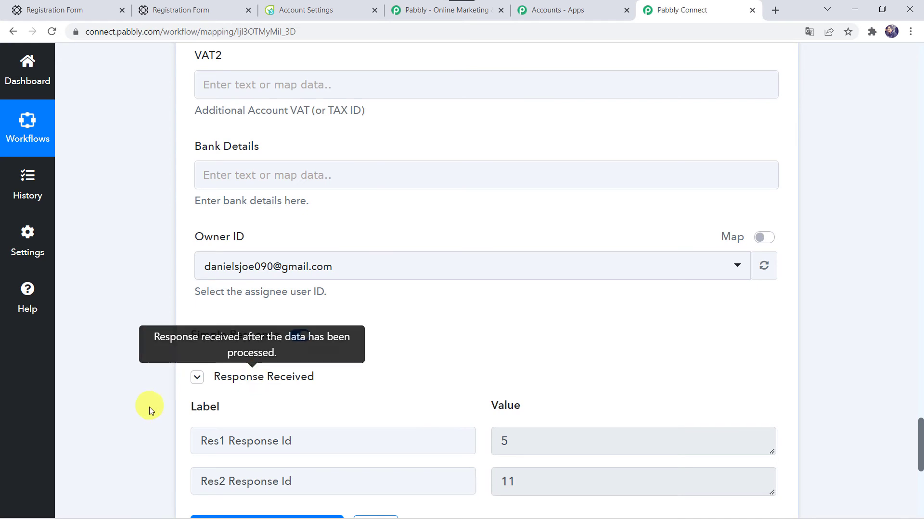
scroll(151, 411, down, 3)
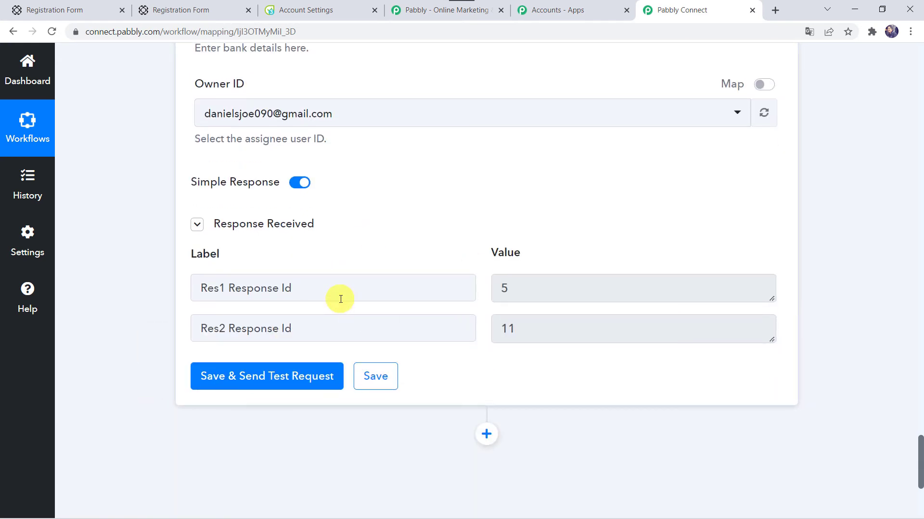
click(291, 10)
Step: Check Flowlu's CRM Contacts list for the test contact, then save the Pabbly Connect workflow
click(58, 168)
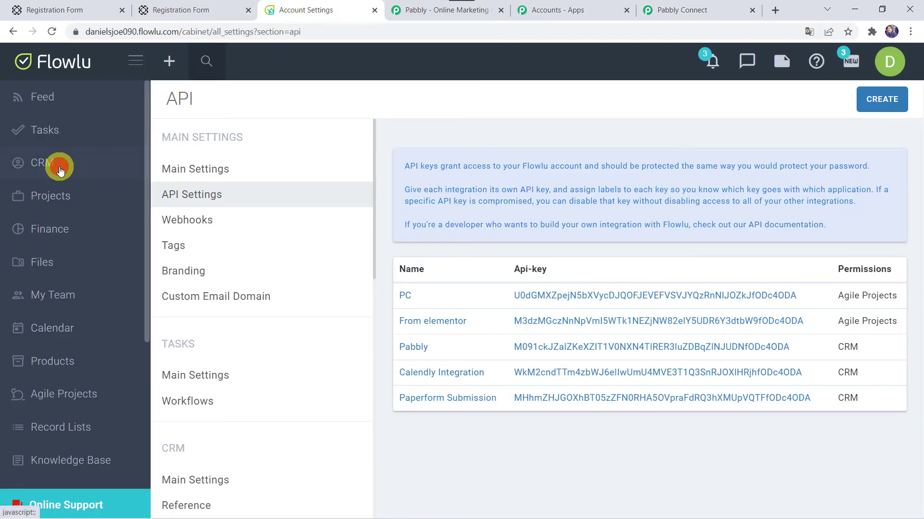
click(51, 276)
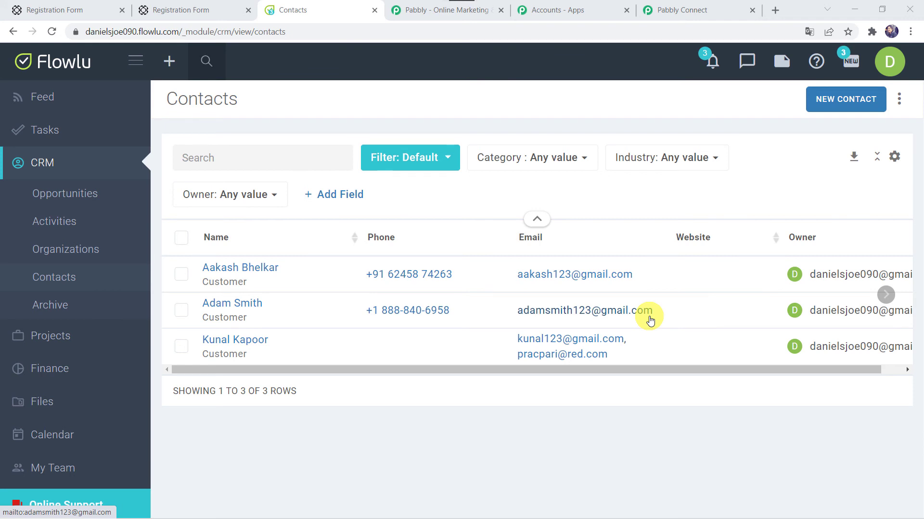
click(717, 11)
click(362, 382)
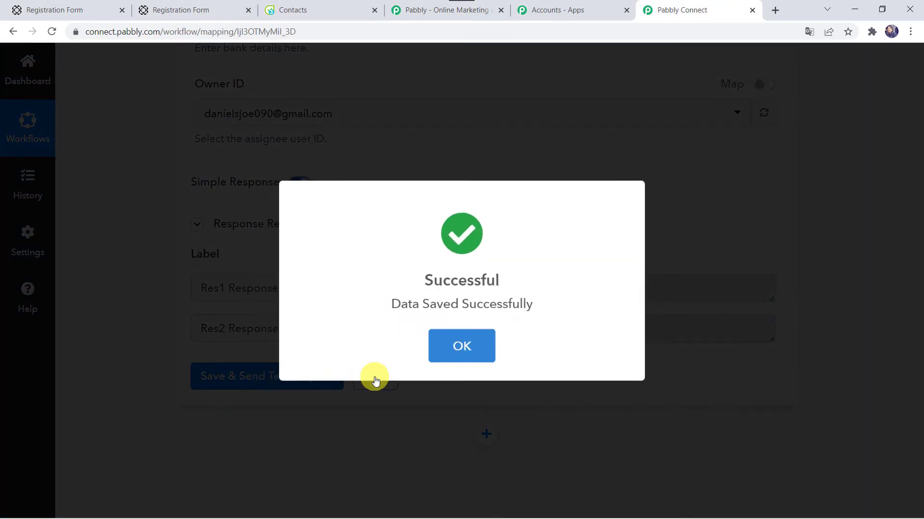
click(460, 339)
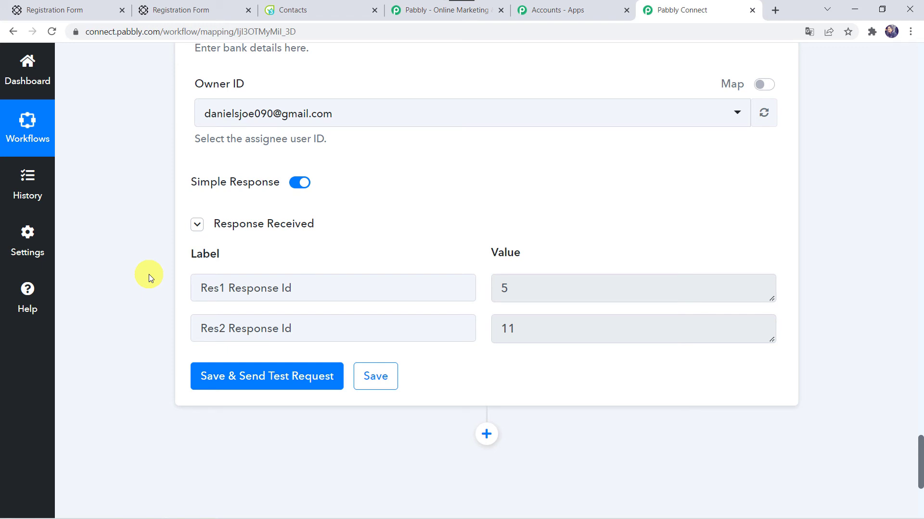
Step: Open the live Paperform registration form for a new entry
click(183, 9)
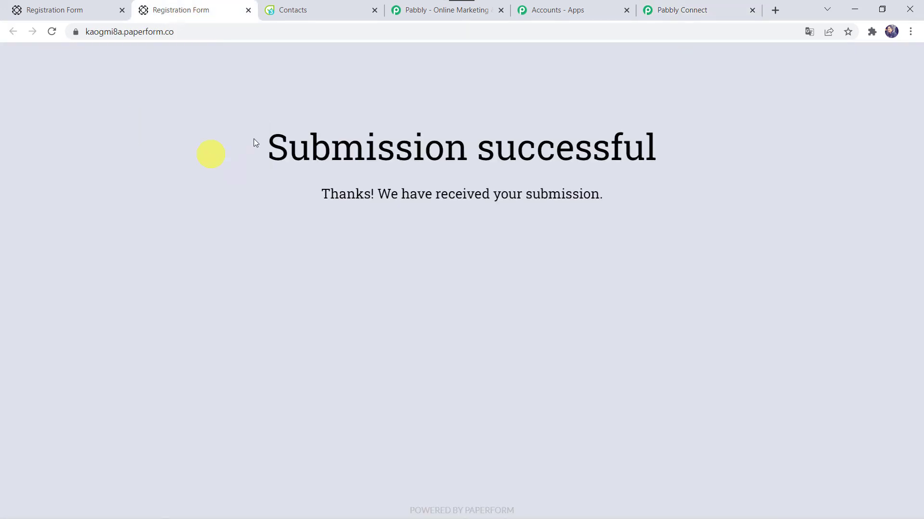
click(77, 10)
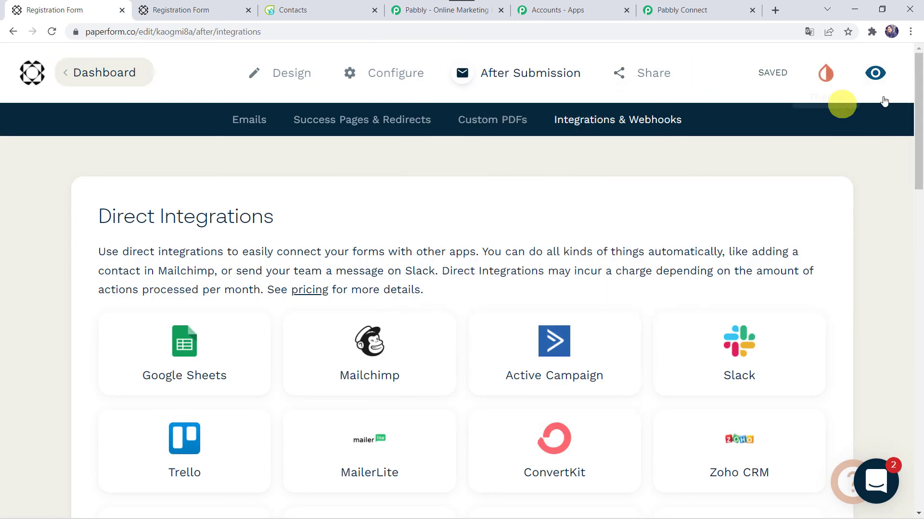
click(874, 73)
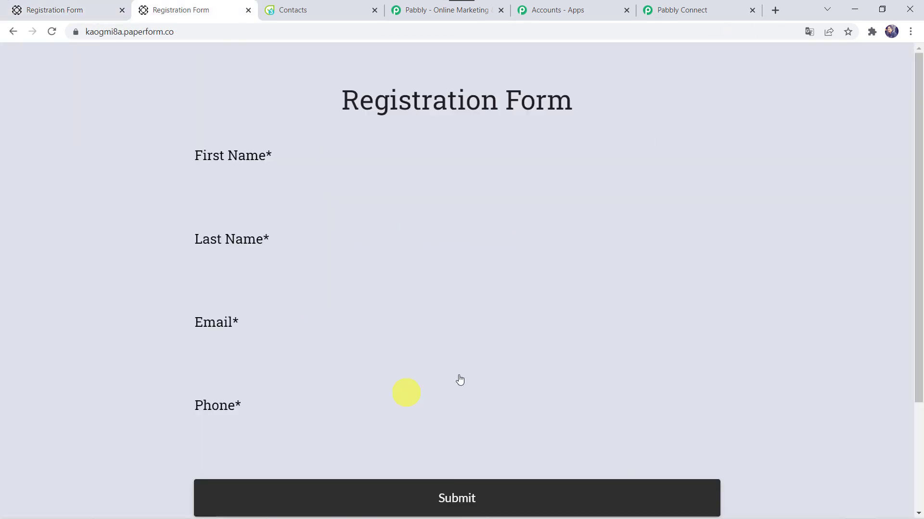
Step: Fill in the registrant's first name, email and phone number and submit the registration
click(215, 179)
text(S)
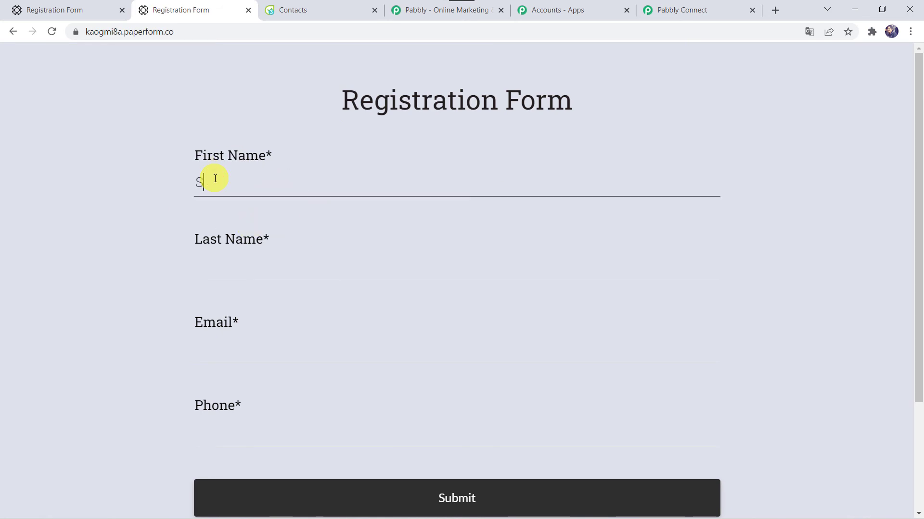
text(hikha)
key(Tab)
key(Tab)
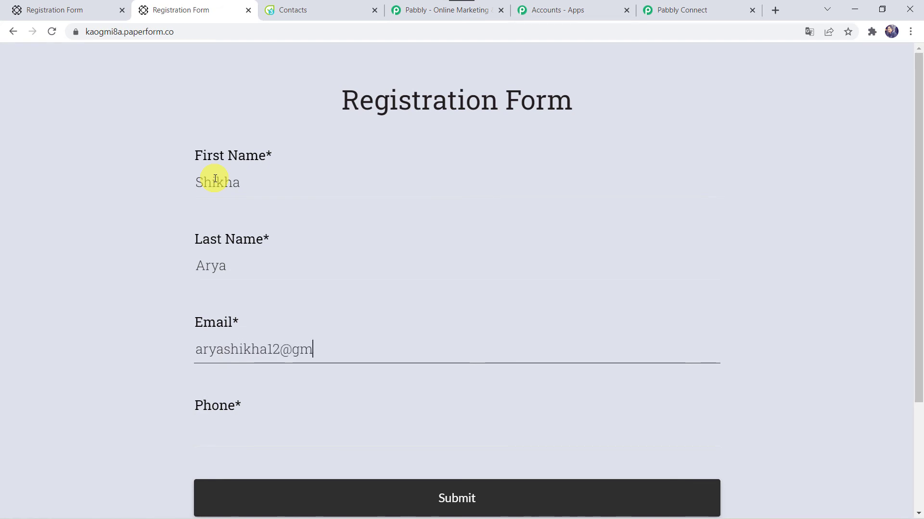
key(Tab)
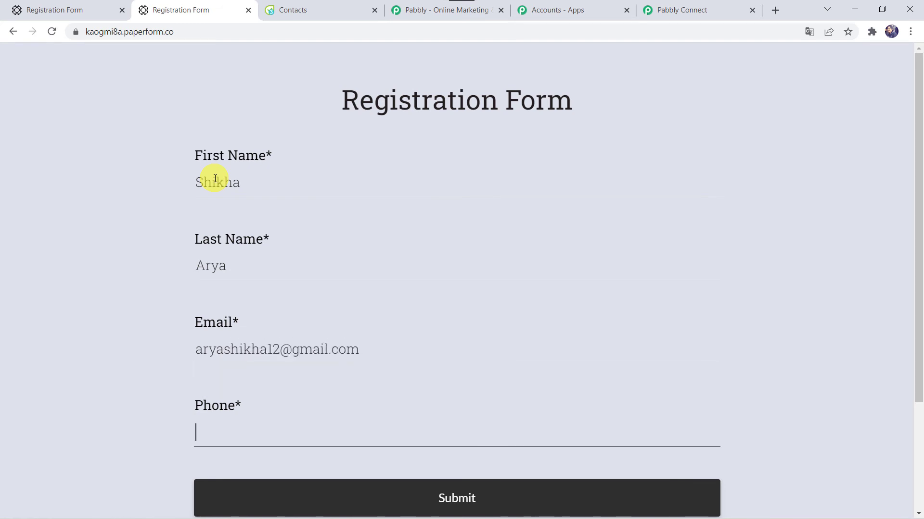
click(462, 503)
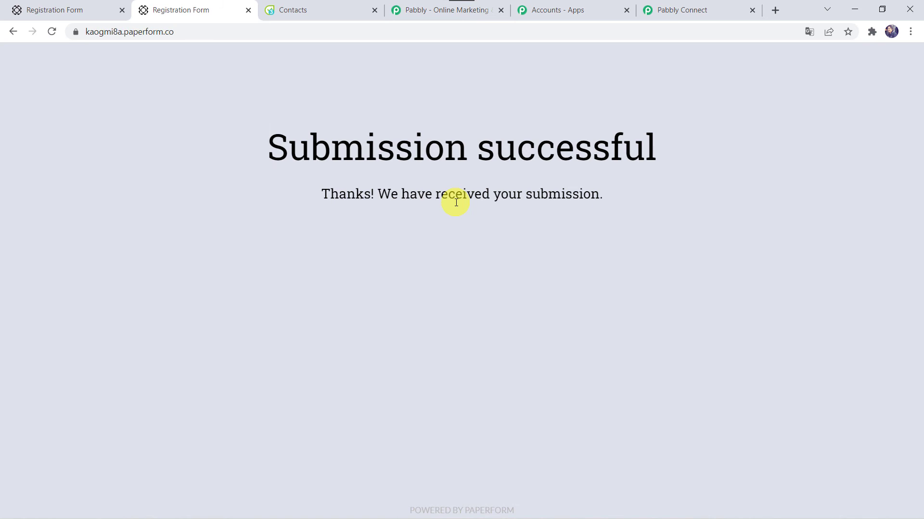
click(316, 10)
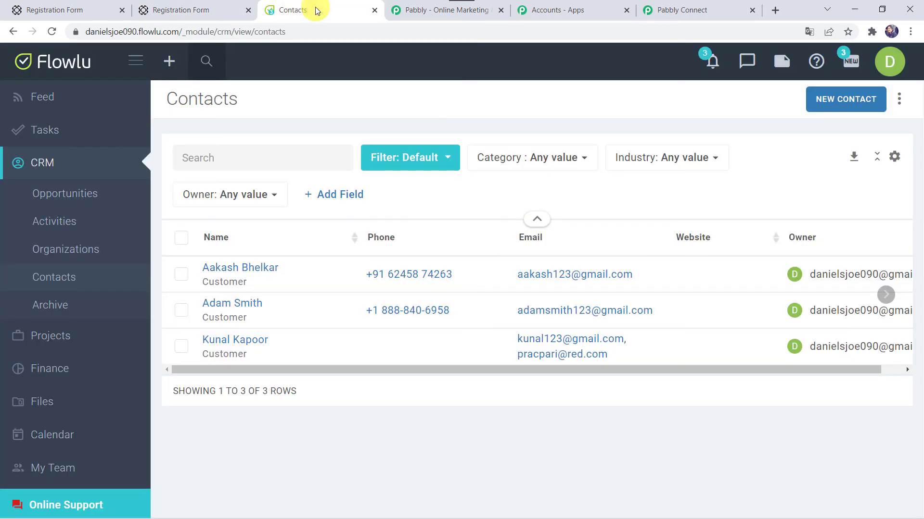
Step: Reload Flowlu contacts to see the fourth contact, then collapse the Flowlu action and PaperForm trigger
click(53, 32)
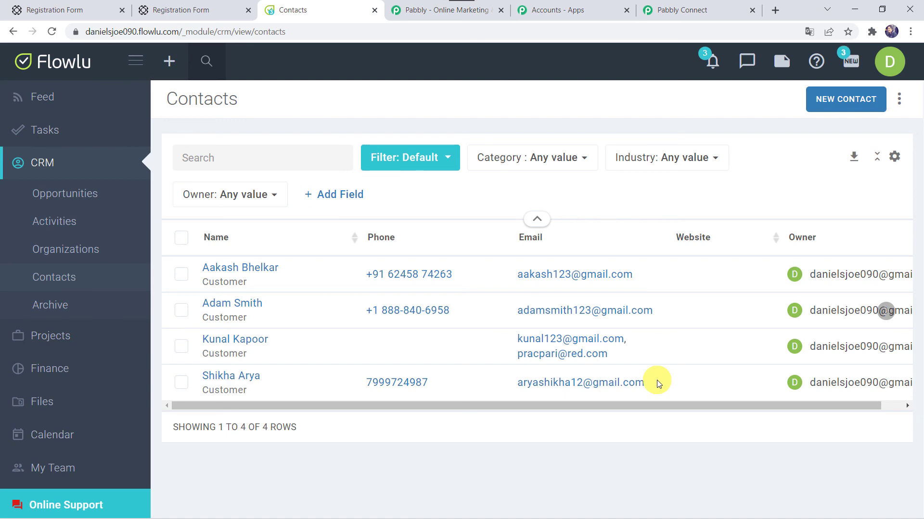
click(708, 9)
scroll(450, 154, up, 20)
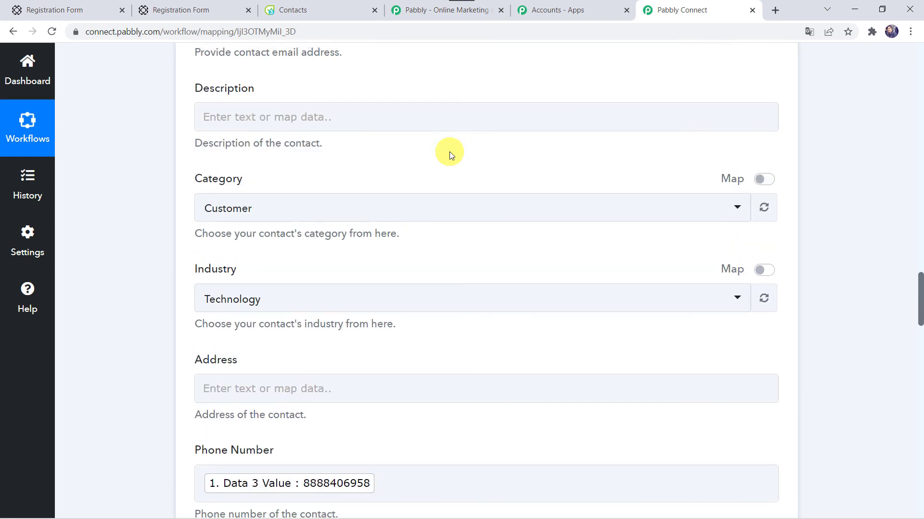
scroll(449, 151, up, 15)
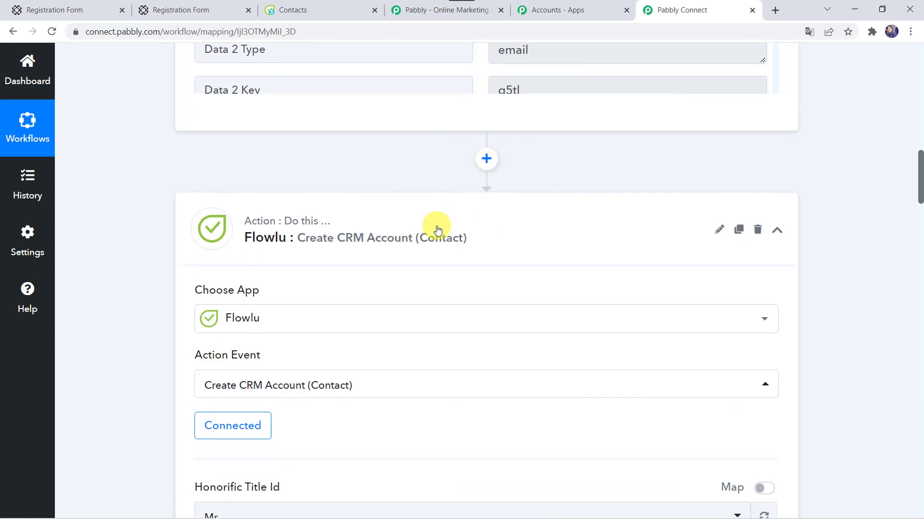
click(438, 230)
scroll(437, 228, up, 10)
click(431, 246)
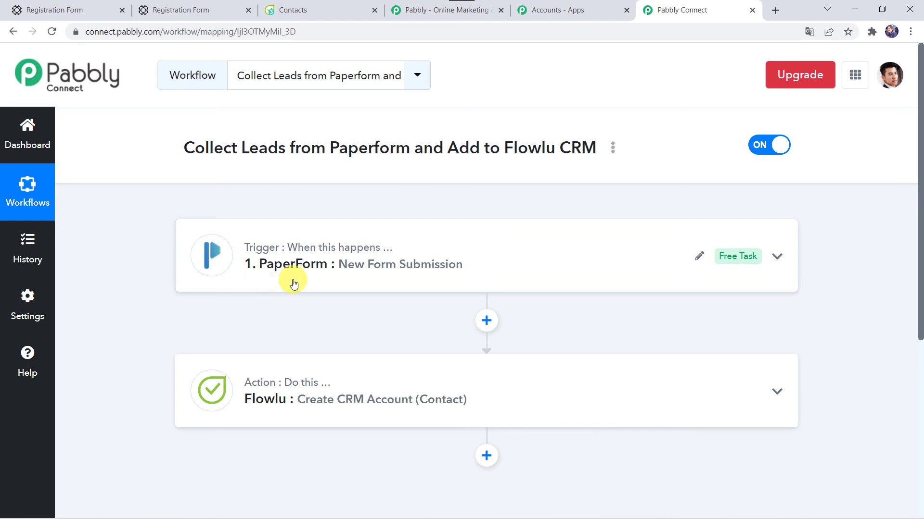